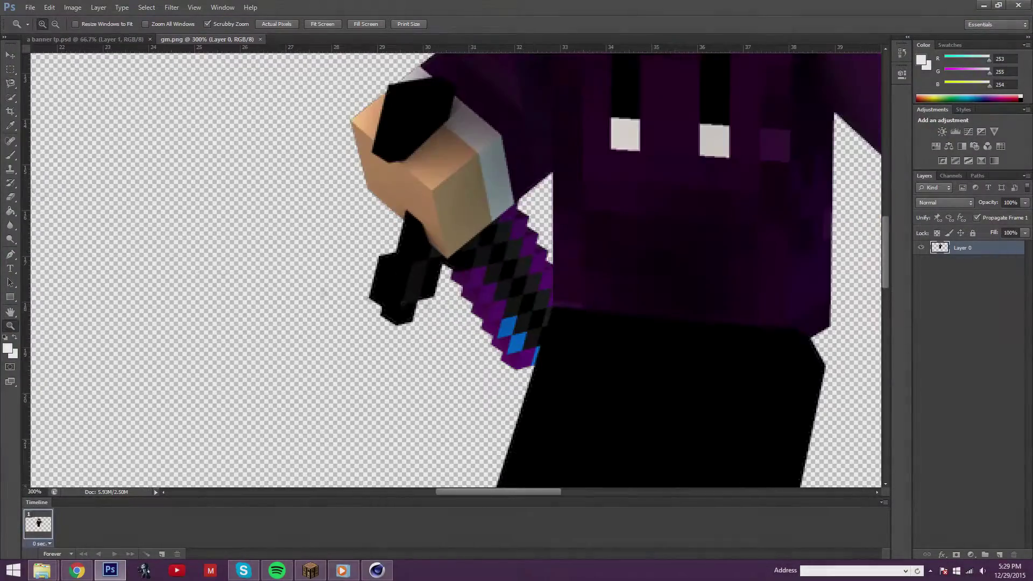
Recolour parts of the character's sword handle purple using a colour sampled from the figure.
left_click(19, 203)
key("i")
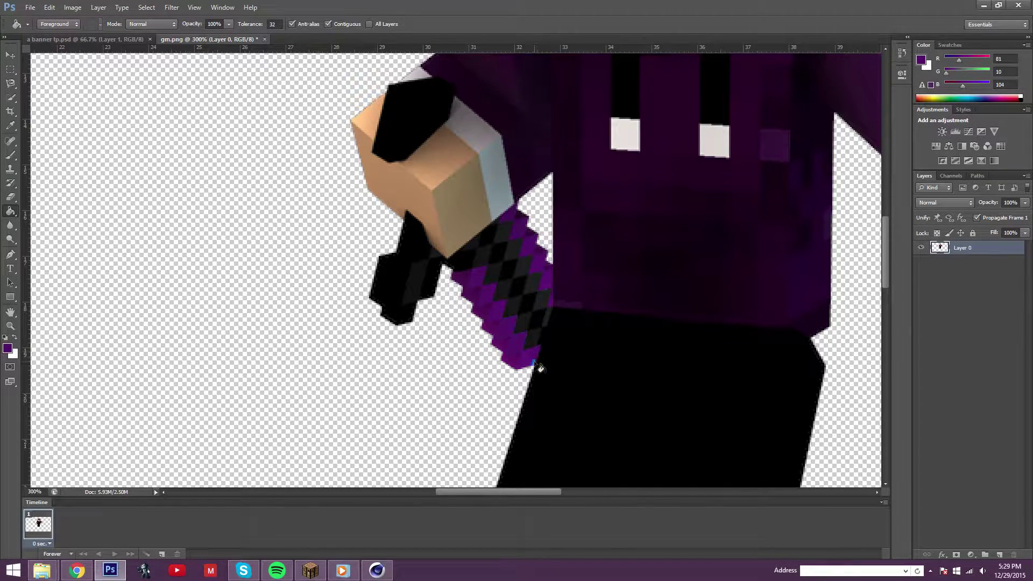
left_click(553, 296)
left_click(871, 100)
left_click(491, 224)
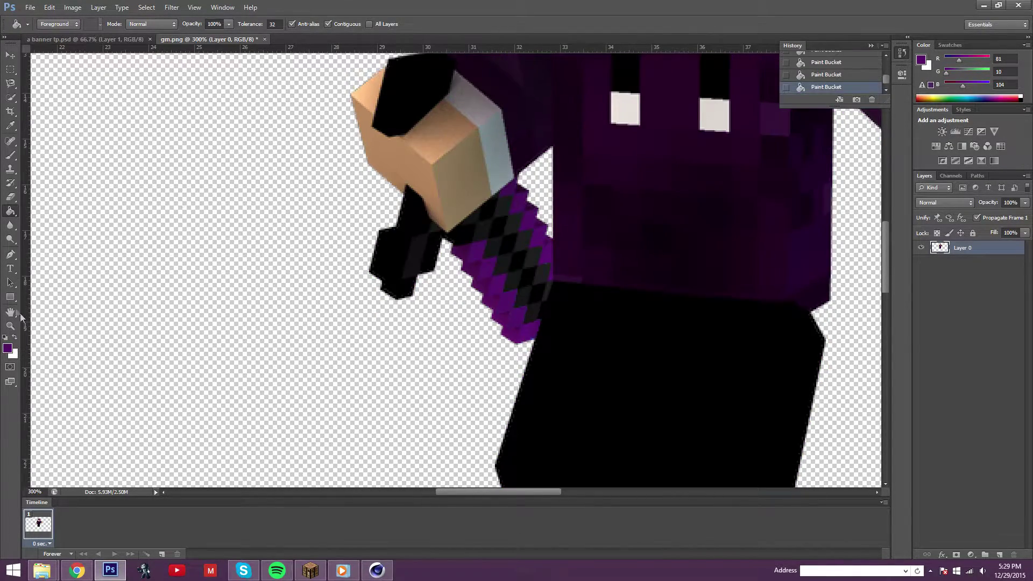
key("z")
key("ctrl+0")
Drag the character into the banner, scale it to about 72% and place it lower.
key("v")
mouse_move(461, 231)
left_mouse_down()
mouse_move(474, 253)
mouse_move(456, 260)
left_mouse_up()
left_click_drag(545, 146, 519, 161)
mouse_move(463, 270)
left_mouse_down()
mouse_move(451, 306)
mouse_move(307, 334)
mouse_move(399, 333)
left_mouse_up()
Commit the resize, nudge the character right, and add a near-white Inner Glow.
left_click(541, 24)
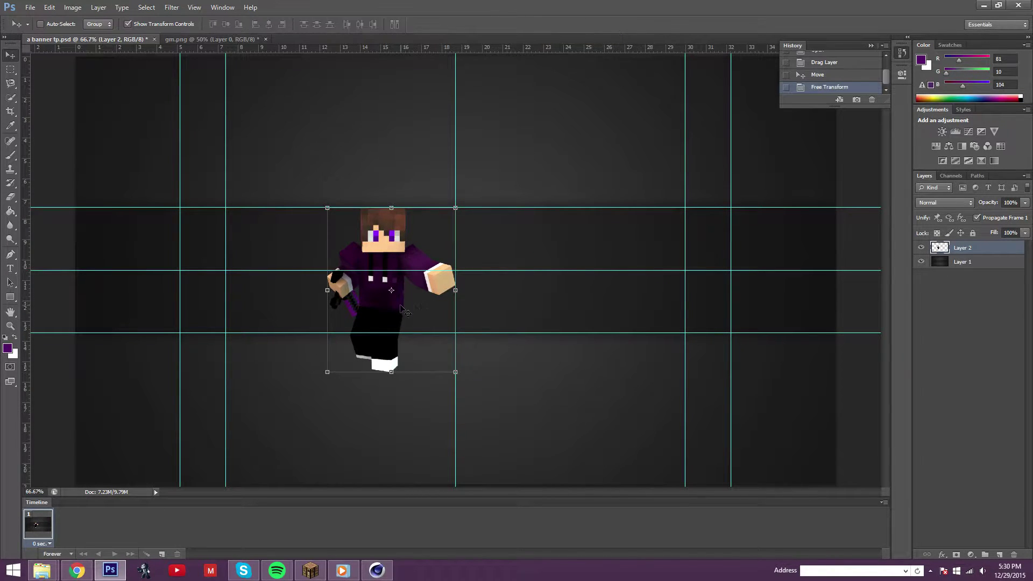
left_click_drag(407, 311, 448, 311)
right_click(964, 247)
left_click(914, 204)
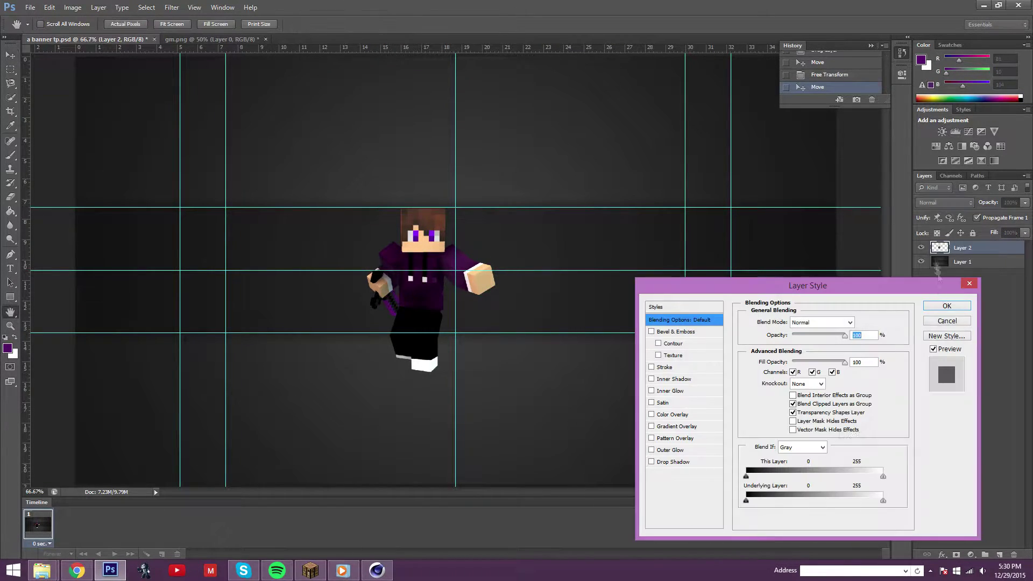
left_click(677, 392)
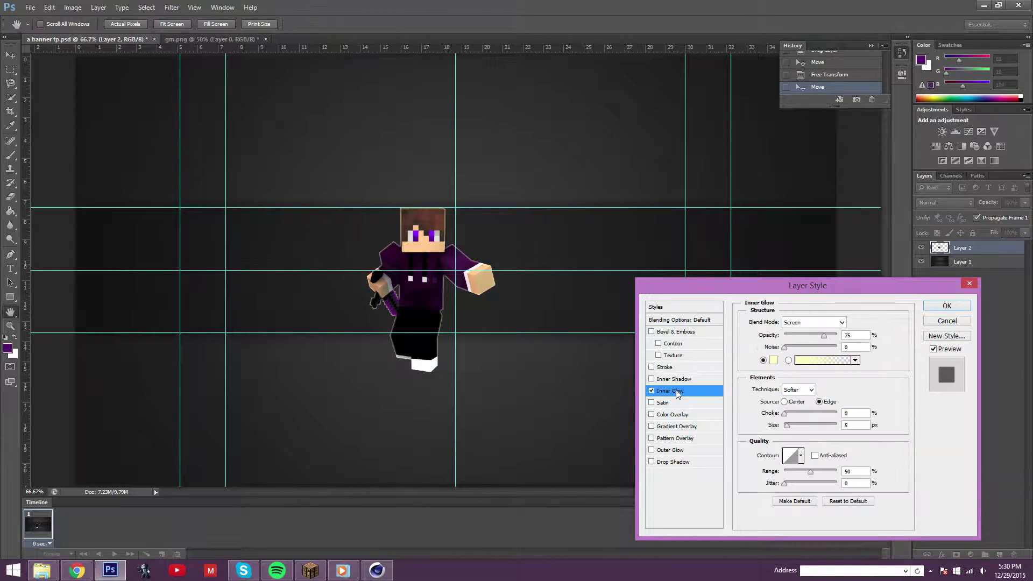
left_click(773, 360)
left_click(821, 299)
Add a dark Inner Shadow to the character at angle -56° and distance 20.
left_click(668, 380)
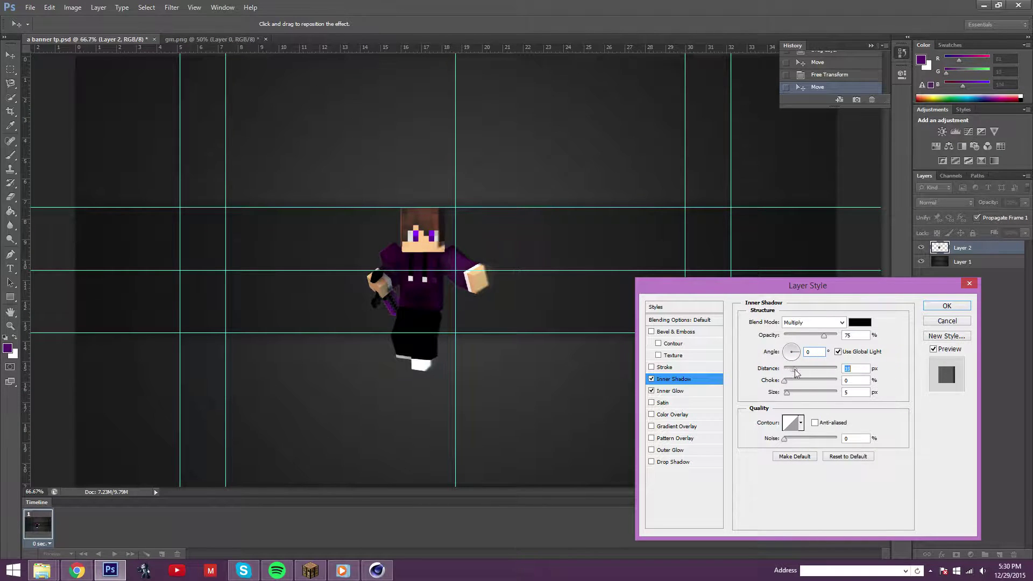
left_click_drag(795, 372, 805, 393)
left_click_drag(793, 353, 795, 369)
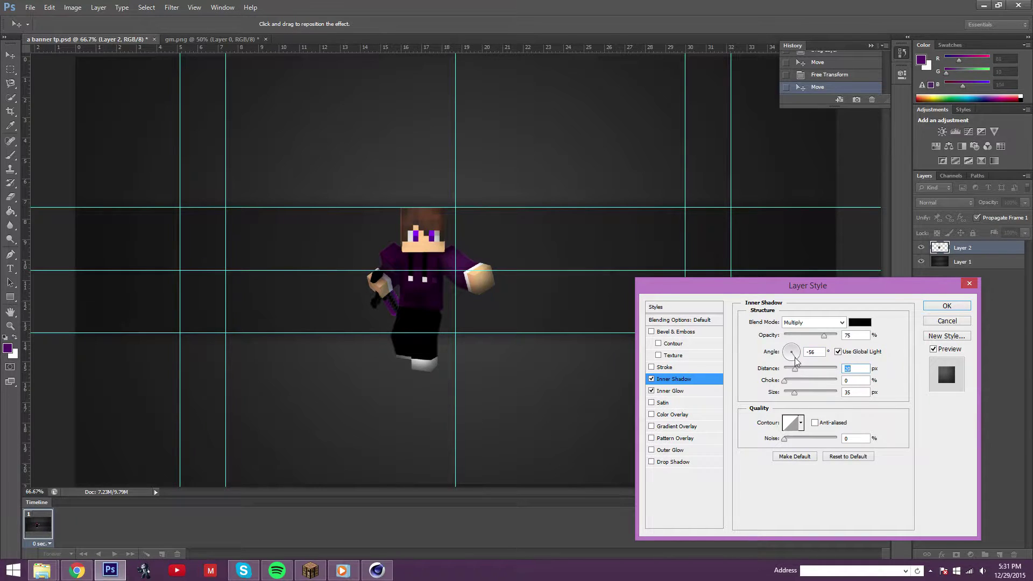
left_click(674, 379)
Open Screenshot (80).png from the Screenshots with edited landscape folder.
key("Return")
left_click(30, 8)
left_click(43, 20)
left_click(34, 154)
double_click(560, 64)
double_click(260, 73)
double_click(385, 70)
double_click(260, 73)
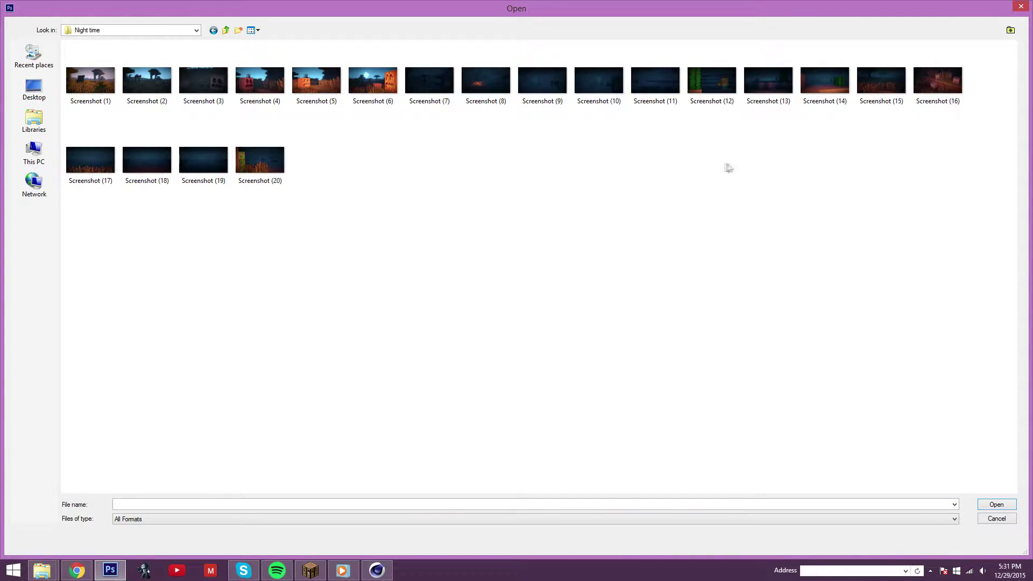
key("BackSpace")
double_click(370, 83)
scroll(604, 282, "down", 5)
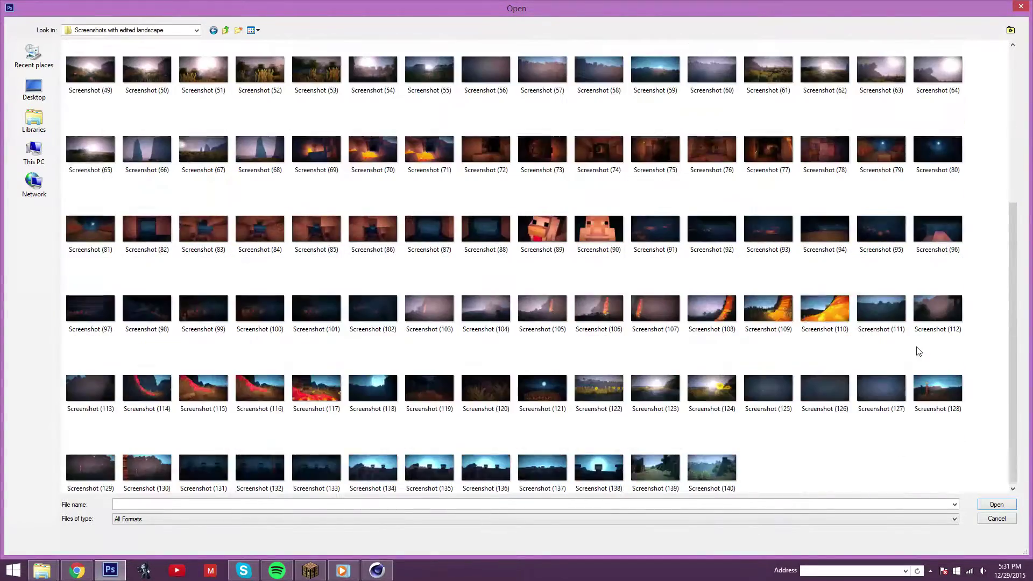
double_click(931, 154)
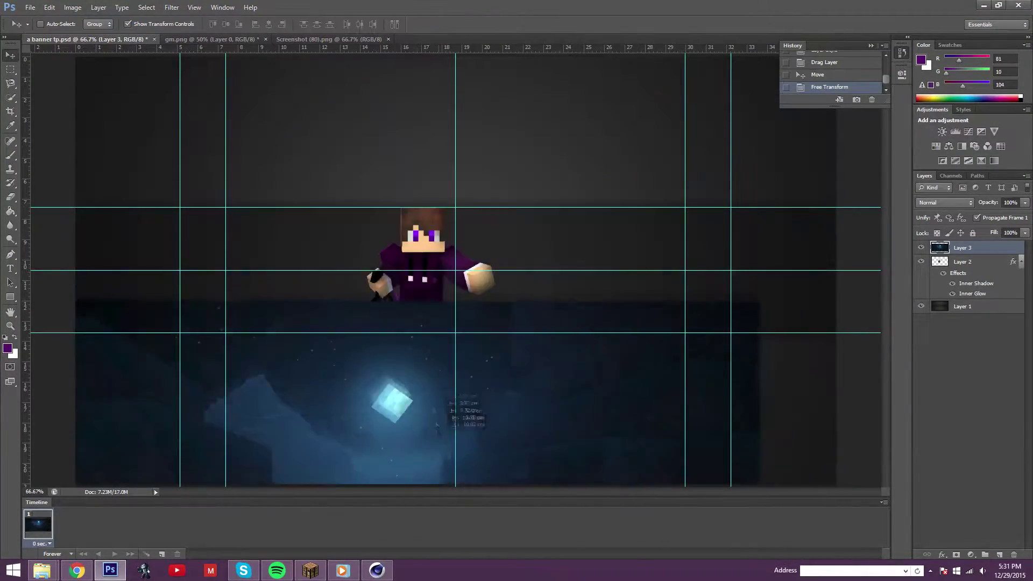
Position and stretch the night screenshot over the banner canvas.
left_click_drag(436, 426, 379, 289)
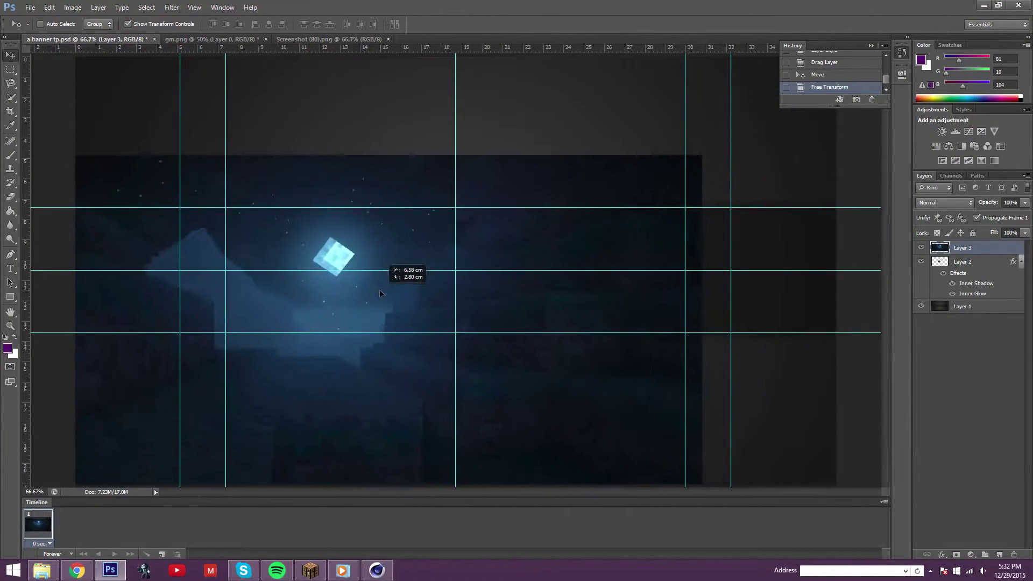
left_click_drag(710, 157, 848, 138)
left_click_drag(377, 301, 339, 242)
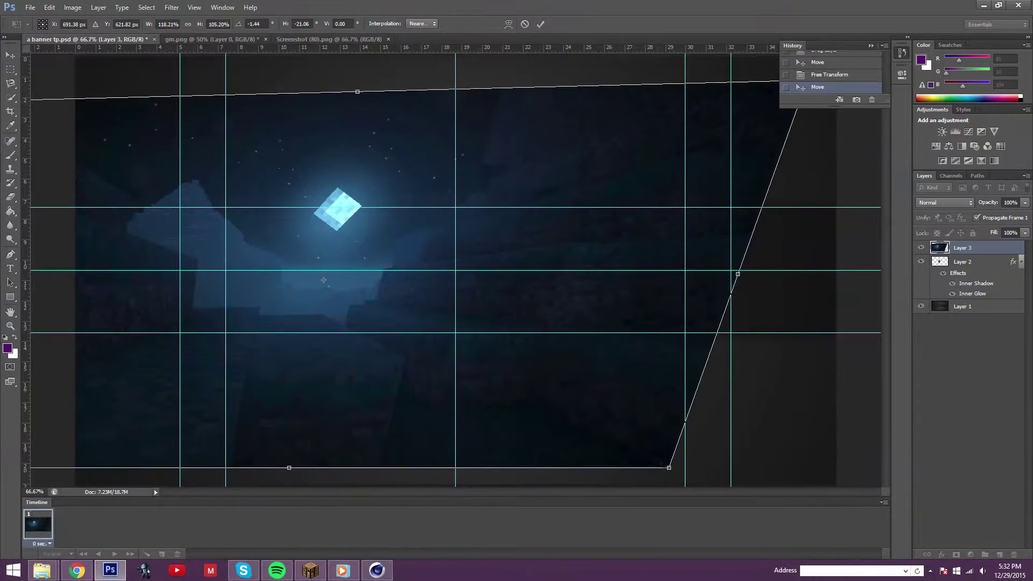
left_click_drag(669, 473, 858, 465)
left_click_drag(807, 104, 875, 87)
key("Return")
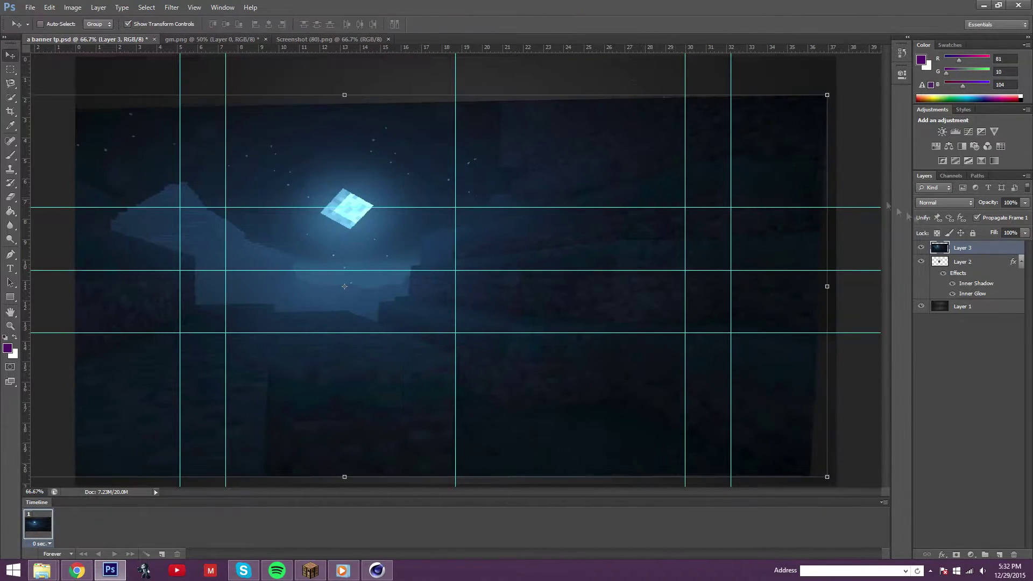
Move the night image below the character and resize it into a mid-canvas strip.
key("ctrl+[")
mouse_move(331, 278)
left_mouse_down()
mouse_move(331, 313)
mouse_move(673, 264)
left_mouse_up()
mouse_move(715, 92)
left_mouse_down()
mouse_move(823, 57)
mouse_move(888, 104)
left_mouse_up()
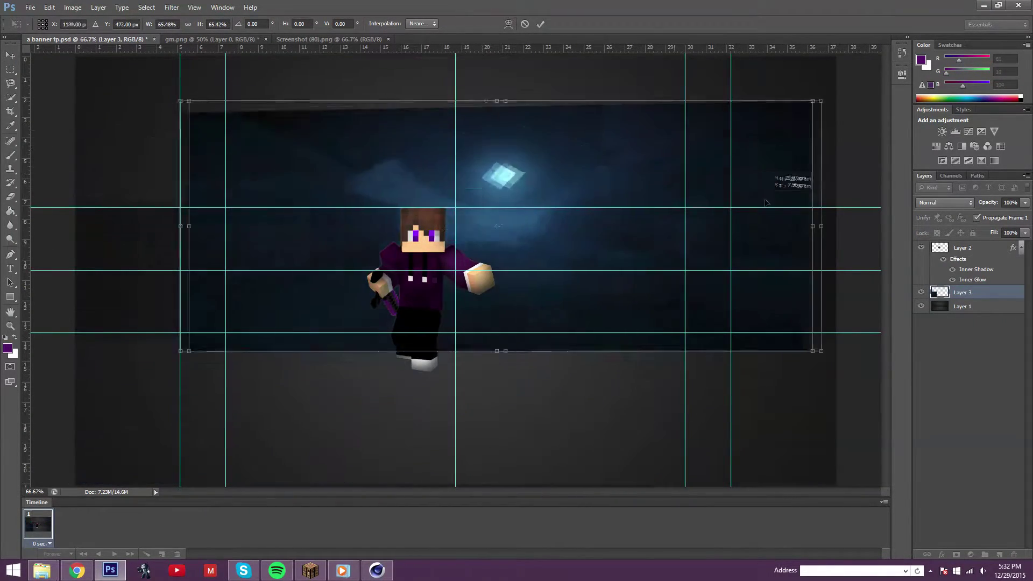
mouse_move(807, 273)
left_mouse_down()
mouse_move(664, 304)
mouse_move(836, 284)
left_mouse_up()
left_click_drag(325, 159, 324, 118)
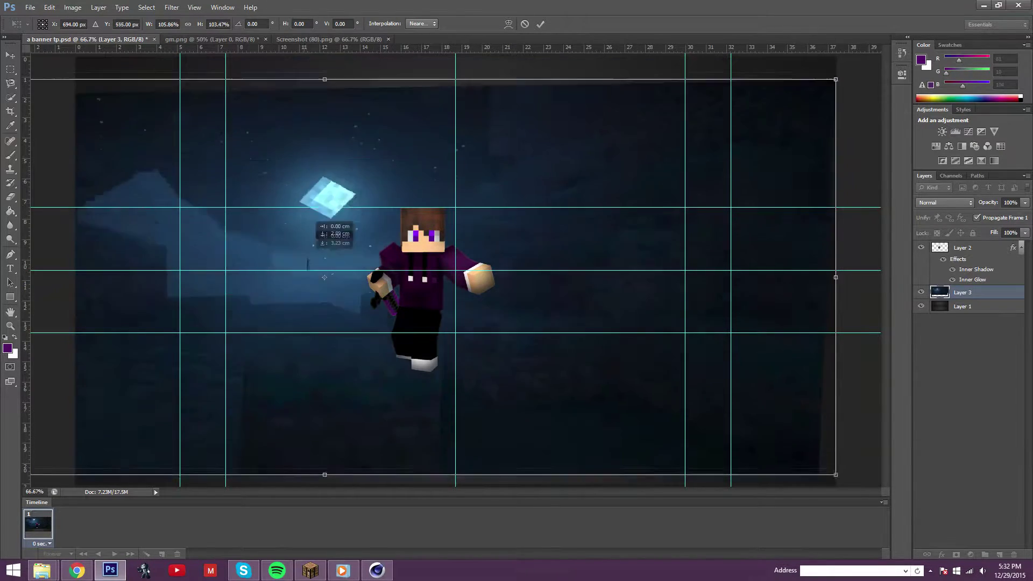
key("Return")
Delete the night image above the top guide and below the bottom guide.
left_click(11, 69)
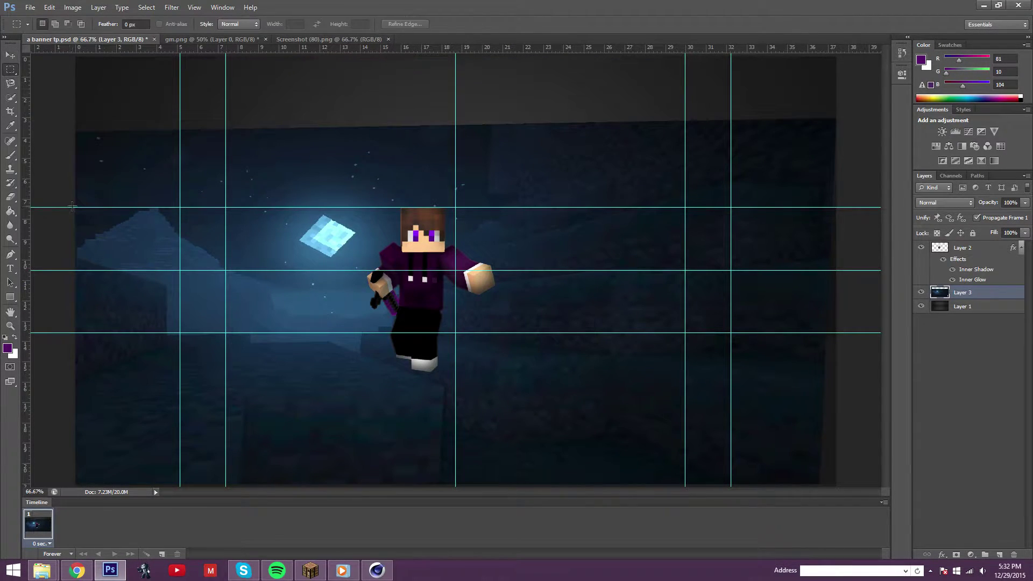
key("Delete")
left_click_drag(836, 333, 75, 484)
key("Delete")
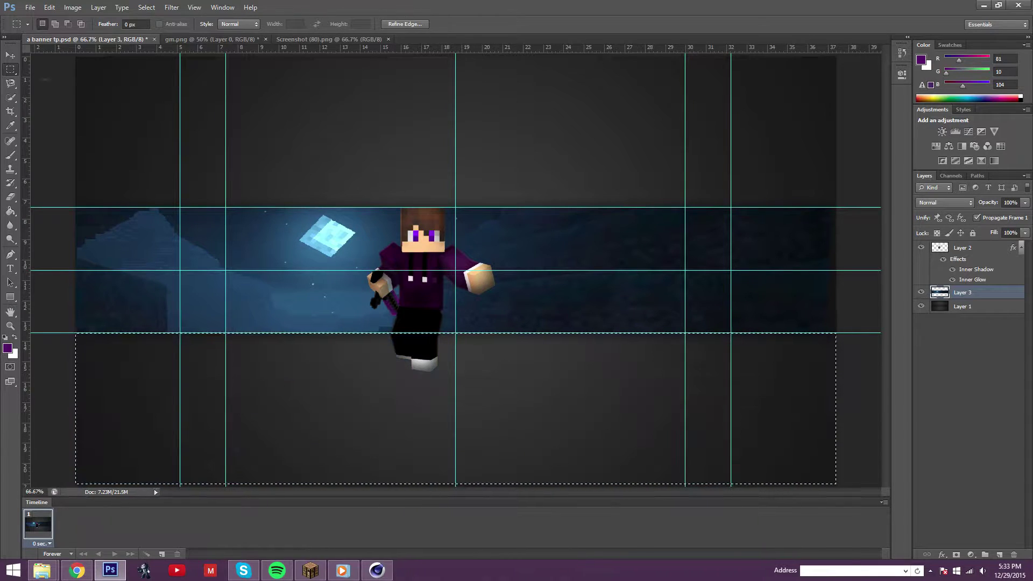
Distort the night strip into a slanted band across the banner's middle.
left_click(10, 55)
right_click(230, 144)
left_click(248, 152)
left_click_drag(867, 199, 667, 262)
left_click(540, 24)
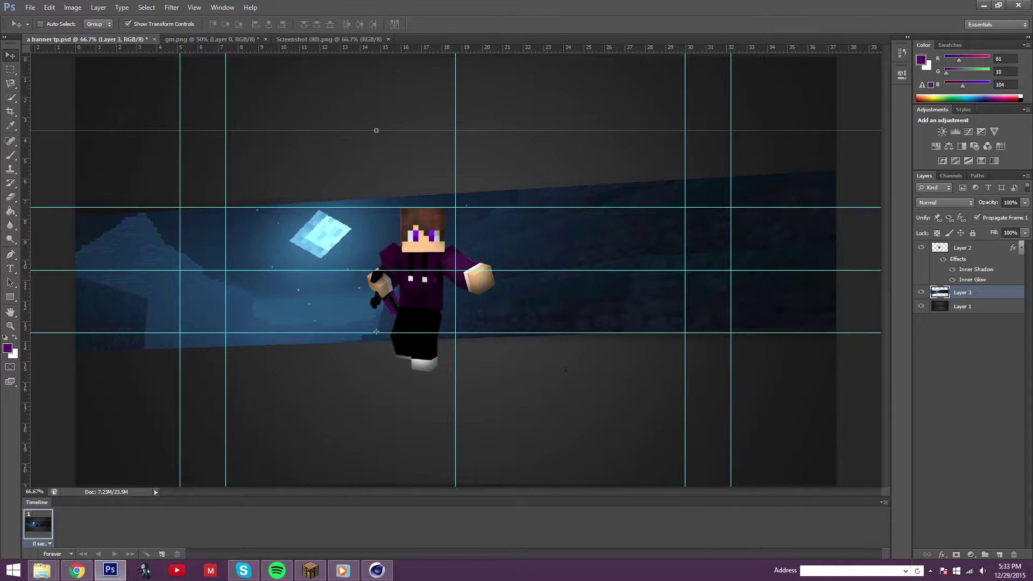
right_click(986, 298)
left_click(904, 225)
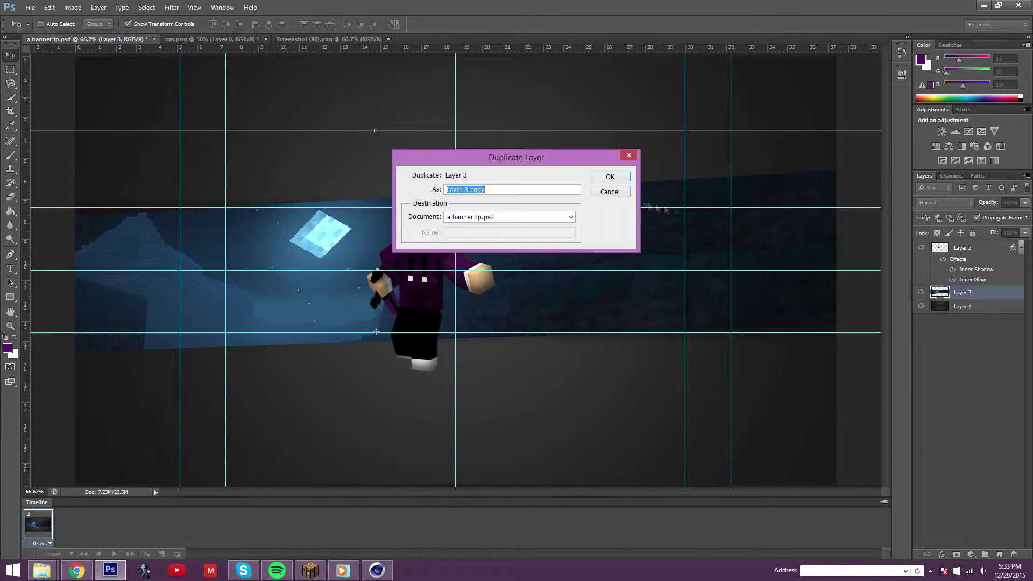
Duplicate the night strip as Layer 3 copy and erase the glowing moon from it.
key("Return")
key("e")
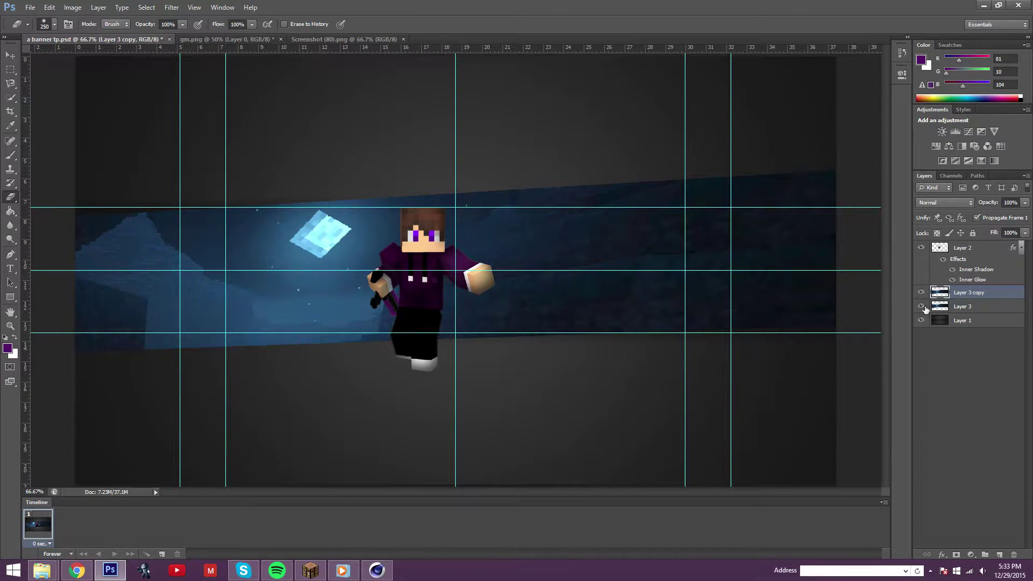
left_click(922, 306)
key("bracketright")
left_click(321, 234)
left_click(921, 305)
Apply a horizontal Motion Blur at angle 0 to the strip copy.
left_click(172, 7)
left_click(332, 214)
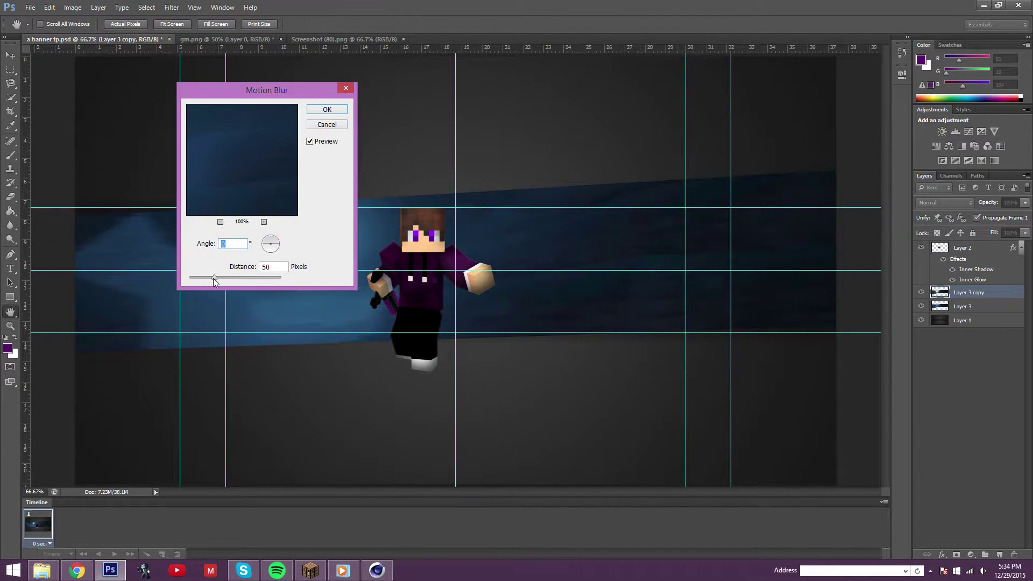
left_click_drag(308, 92, 711, 84)
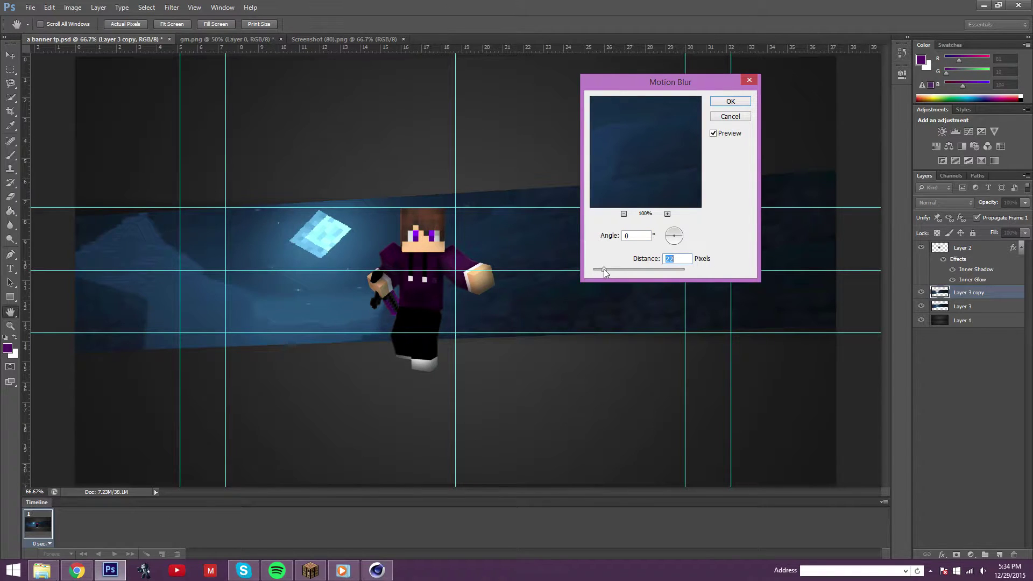
key("Return")
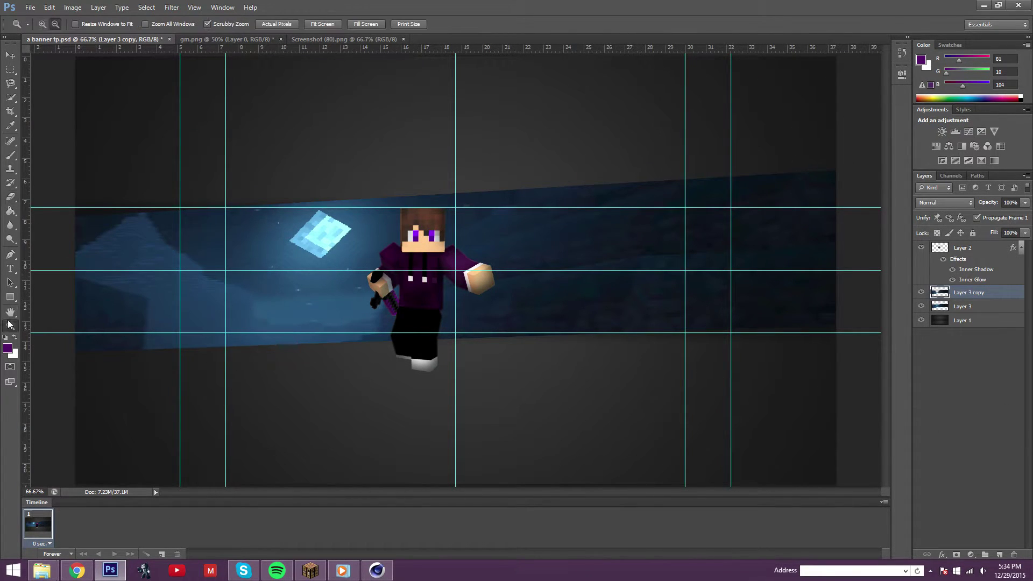
left_click(410, 298)
key("b")
left_click(99, 7)
Create empty Layer 4 and choose dark blue as the painting colour.
left_click(98, 7)
left_click(243, 18)
key("Return")
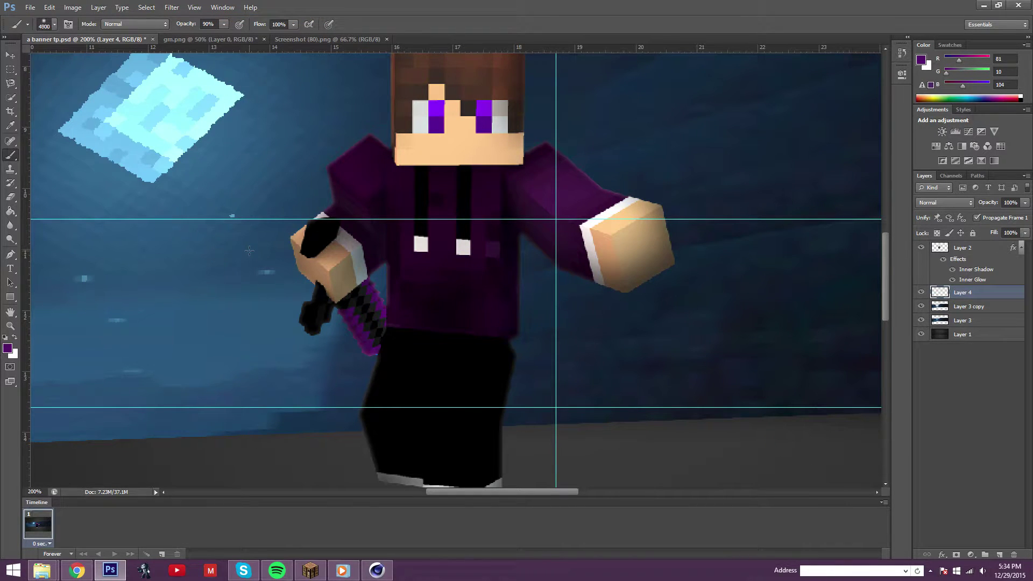
left_click(7, 349)
left_click(717, 366)
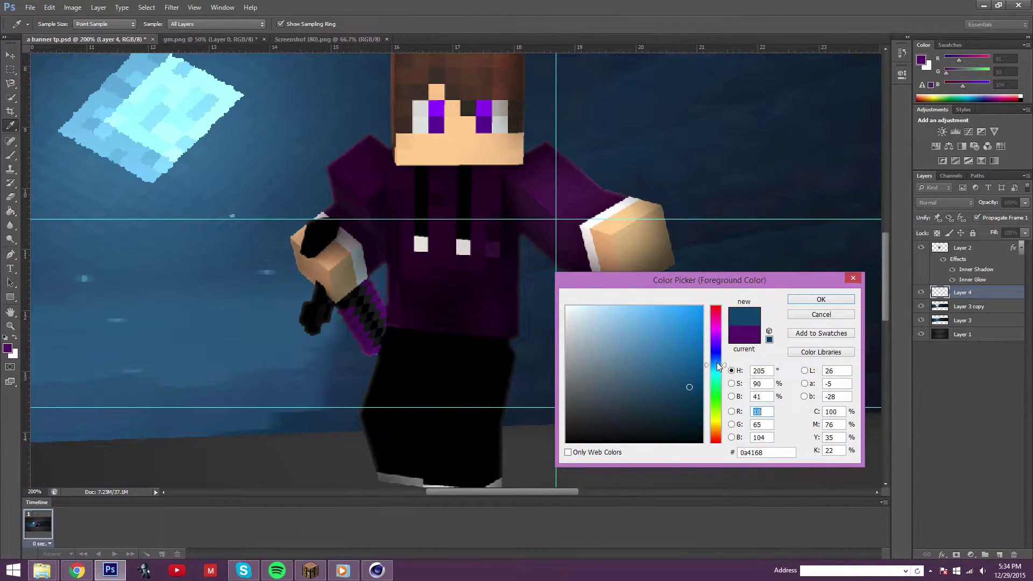
left_click(810, 302)
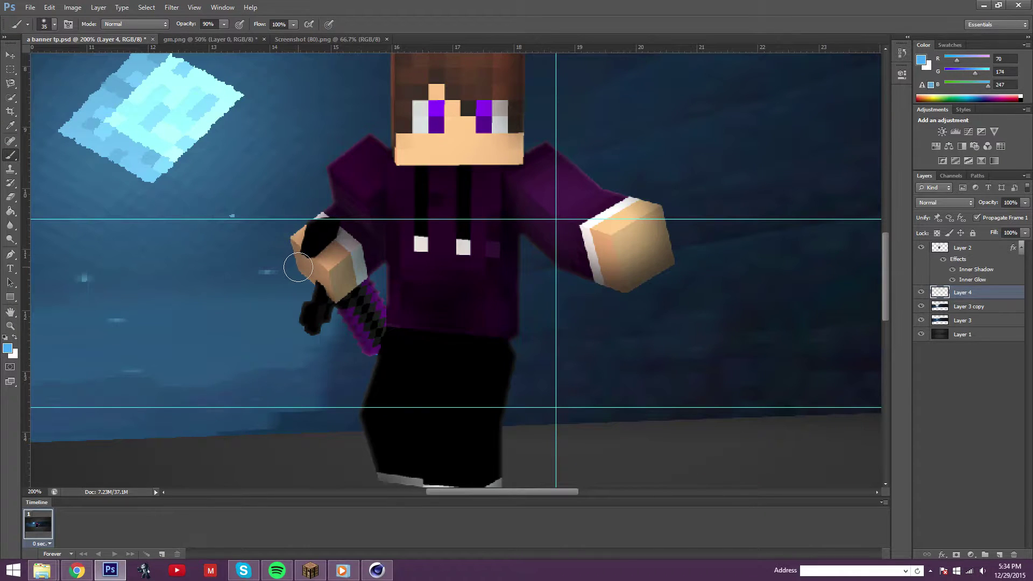
Paint blue light along the character's left arm and set Layer 4 to Overlay blending.
left_click(963, 247)
left_click_drag(312, 280, 383, 59)
left_click(945, 202)
left_click(940, 343)
left_click(964, 202)
left_click(937, 299)
left_click(964, 202)
left_click(926, 343)
right_click(979, 248)
key("Escape")
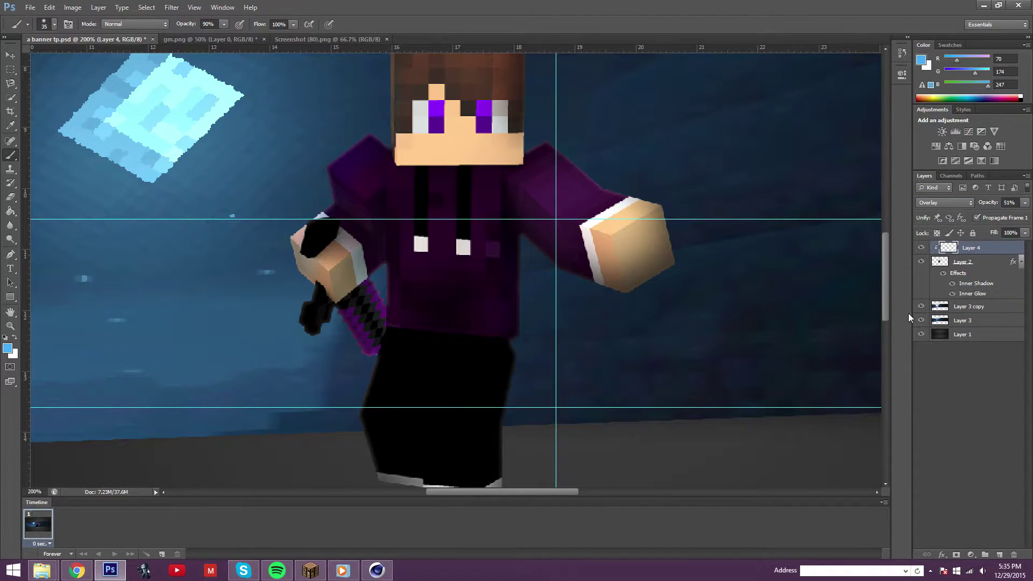
Add a blue Color Overlay layer style to Layer 4.
right_click(979, 247)
left_click(911, 198)
left_click(686, 413)
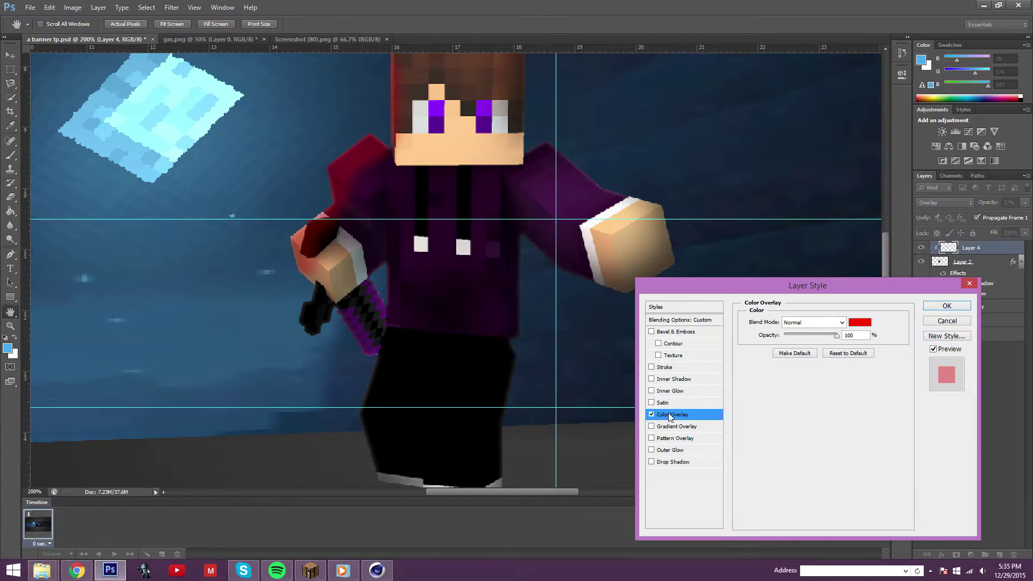
left_click(868, 322)
left_click(716, 360)
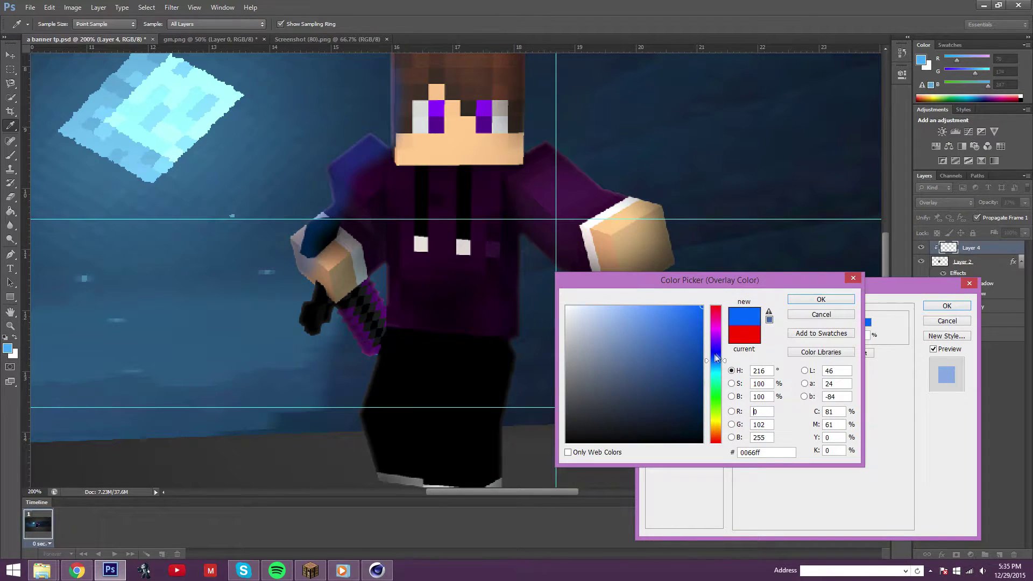
left_click(813, 299)
left_click(946, 305)
Lower Layer 4's opacity to about 10% and zoom out to 50% to see the banner.
left_click(1026, 203)
left_click_drag(990, 215, 981, 215)
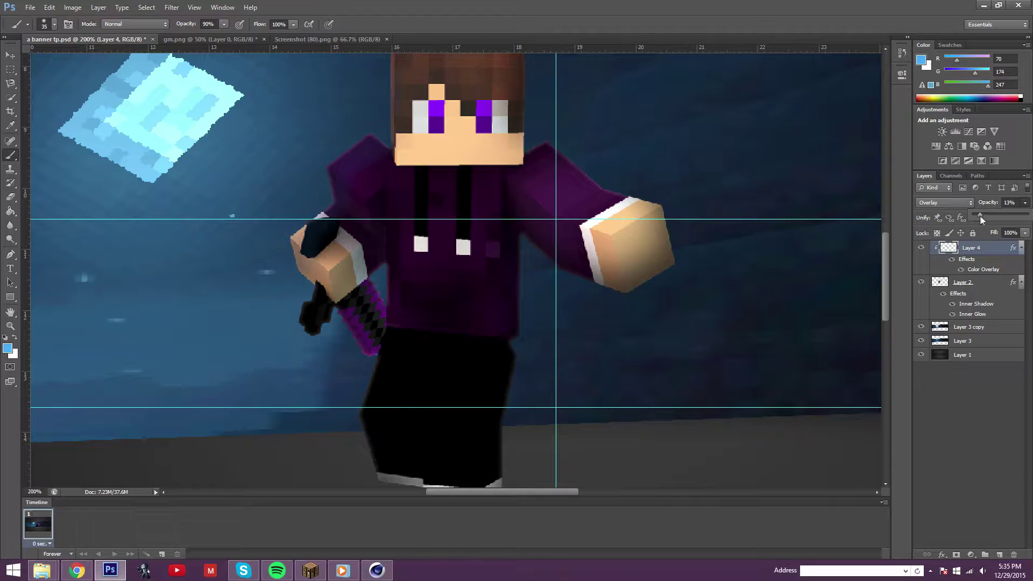
left_click(10, 326)
left_click(175, 176, "alt")
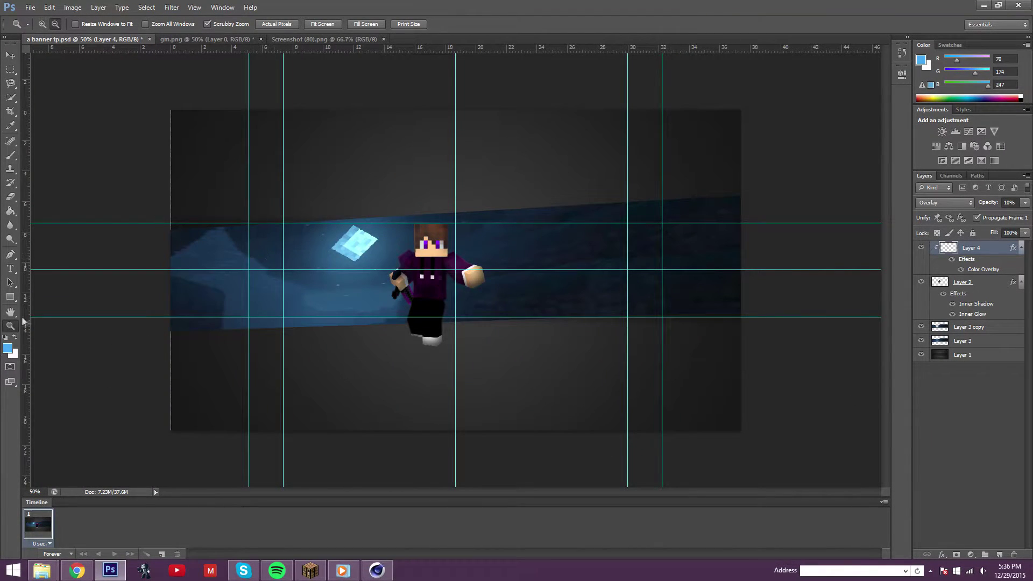
Draw Rectangle 1 across the lower banner and Rectangle 2 across the top.
left_click(9, 297)
left_click_drag(170, 318, 750, 436)
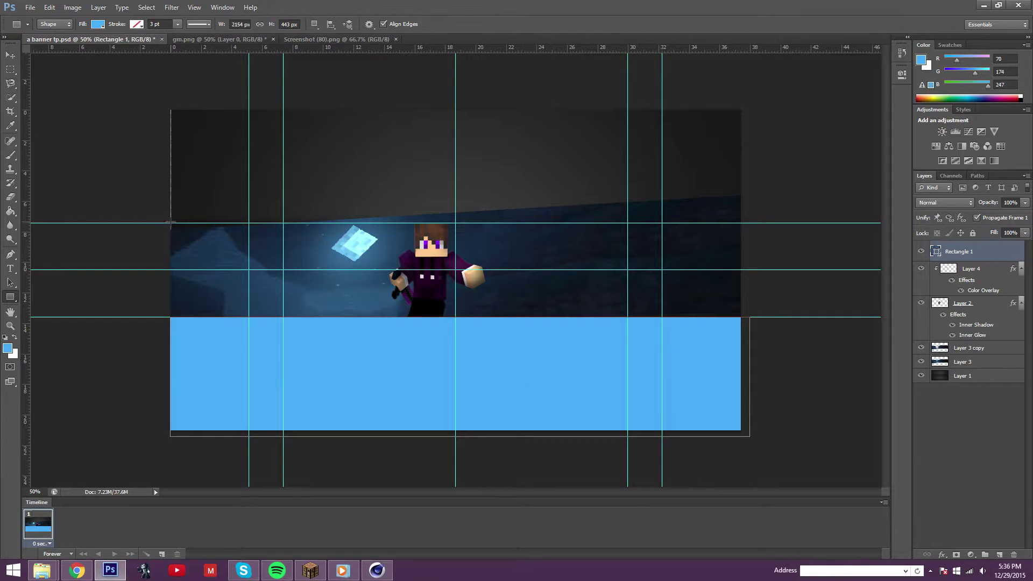
left_click_drag(170, 221, 746, 100)
Duplicate the character layer, Layer 2, and apply a Glowing Edges filter to the copy.
key("v")
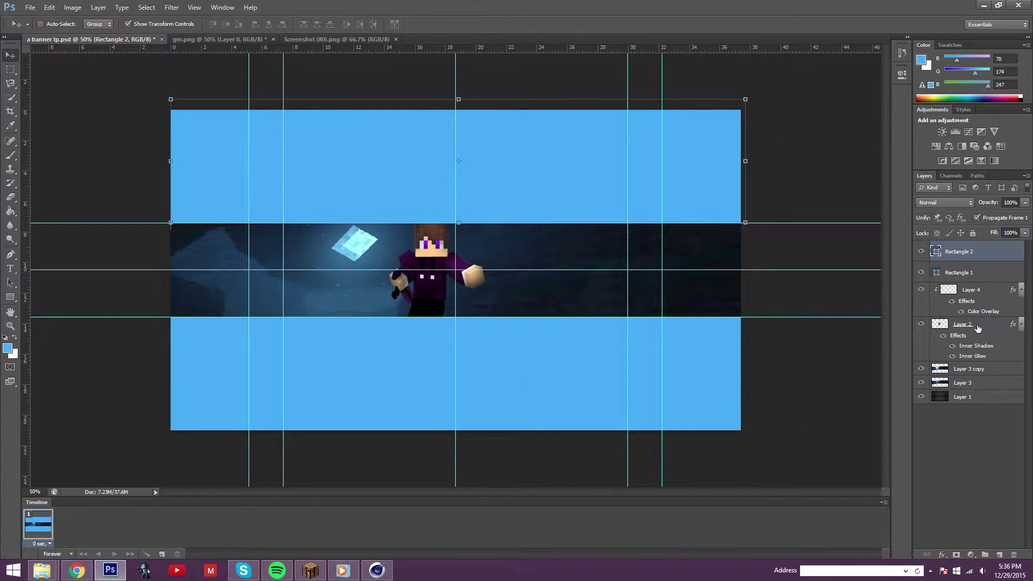
right_click(978, 329)
left_click(893, 226)
key("Return")
left_click(172, 8)
left_click(193, 47)
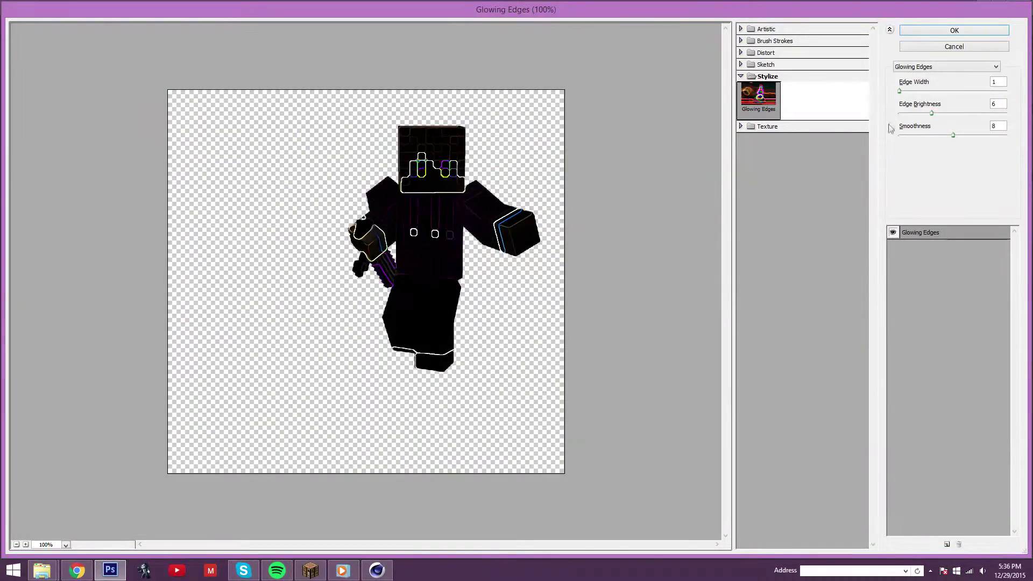
left_click(903, 91)
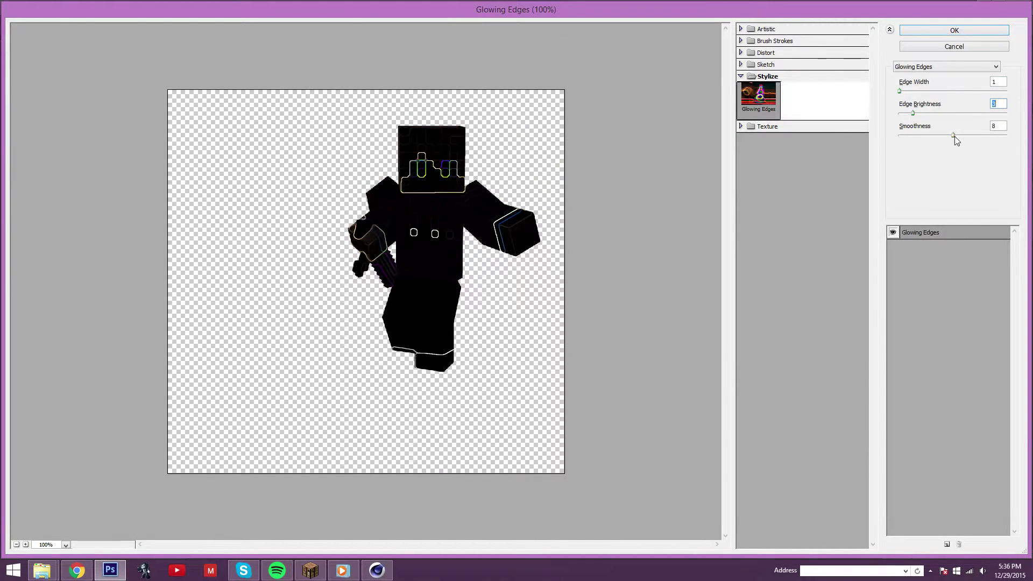
key("Return")
Blend the glowing copy as Overlay, then Soft Light at 51% opacity.
left_click(945, 202)
left_click(930, 343)
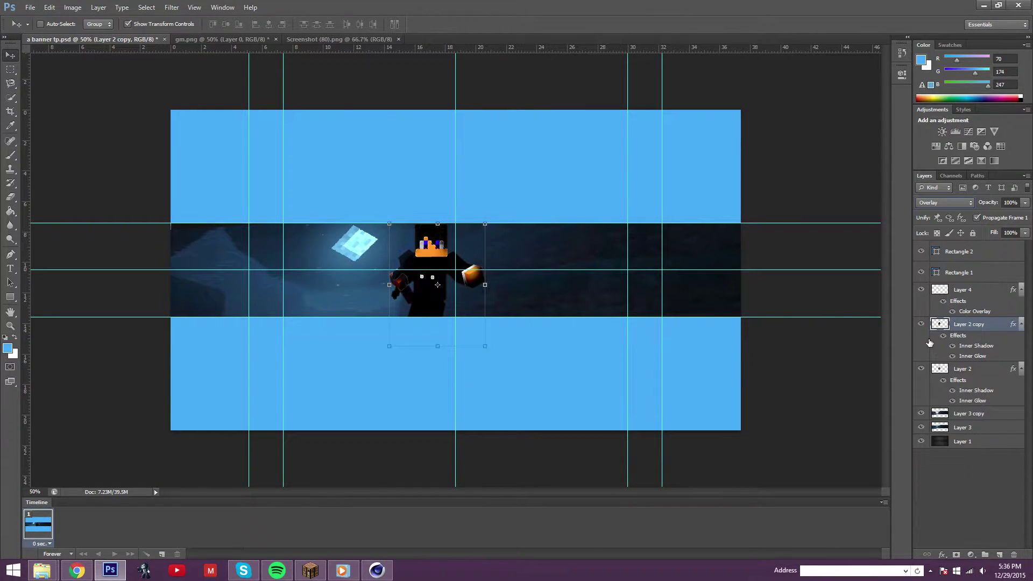
left_click(921, 325)
left_click(953, 203)
left_click(931, 355)
key("z")
left_click_drag(390, 247, 453, 260)
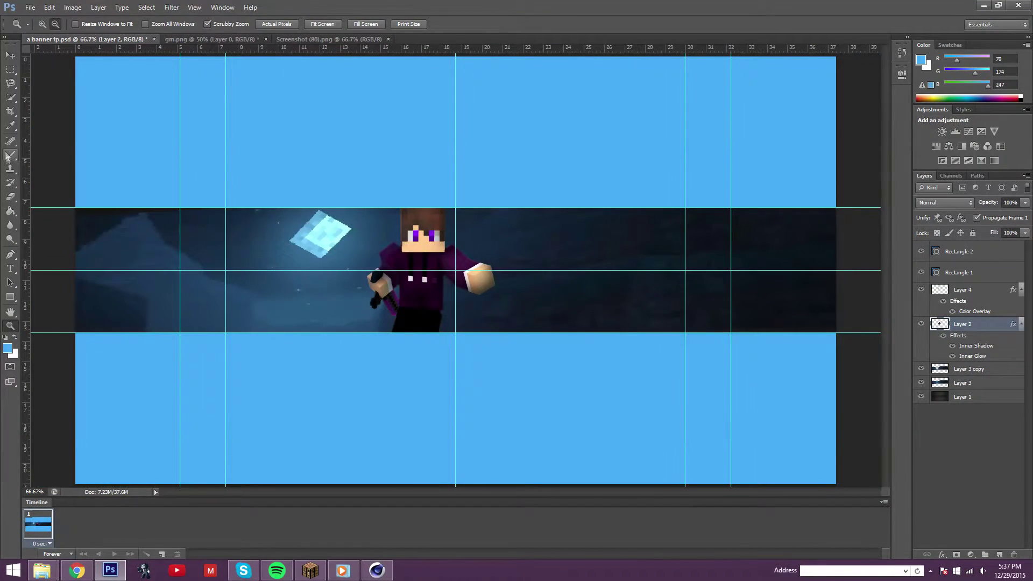
On a new Layer 5, paint white with a large brush around the diamond.
left_click(10, 156)
left_click(99, 7)
left_click(237, 21)
key("Return")
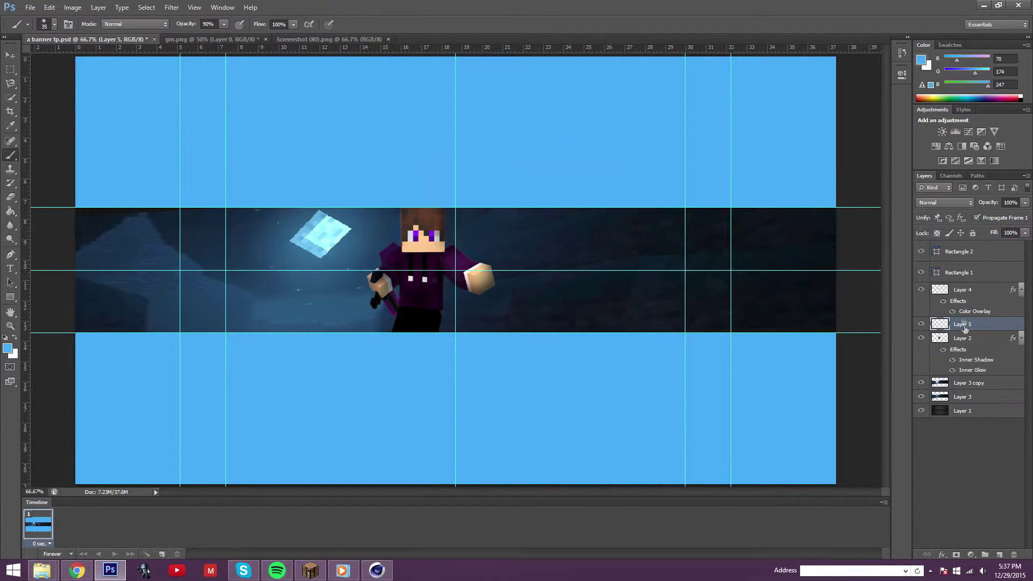
left_click(8, 349)
left_click(819, 298)
key("bracketright")
key("bracketright")
key("bracketright")
left_click(312, 232)
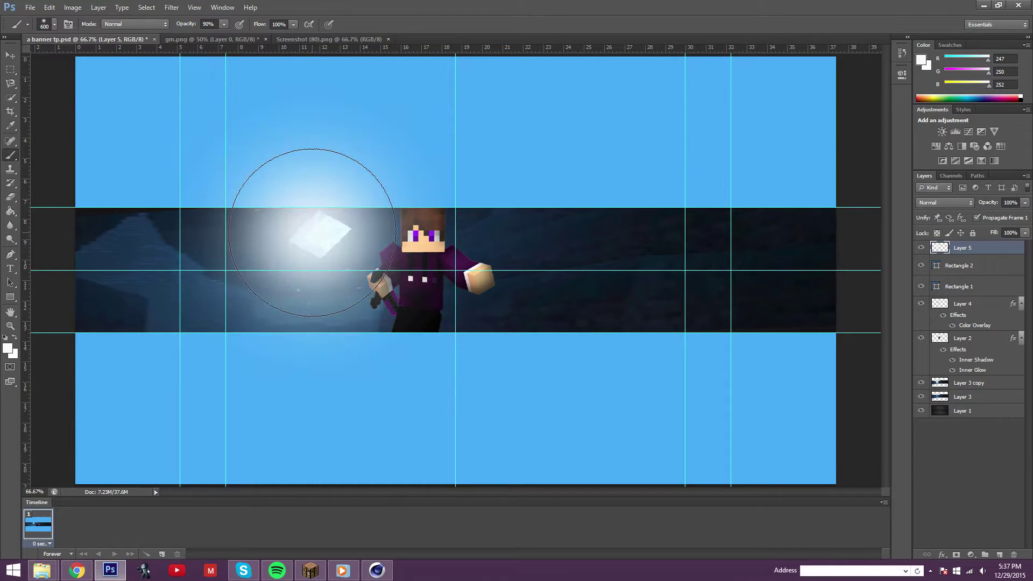
Set the glow layer's blend mode to Soft Light and paint more white glow.
left_click(945, 203)
left_click(947, 264)
left_click(963, 204)
left_click(948, 360)
left_click(946, 202)
left_click(947, 351)
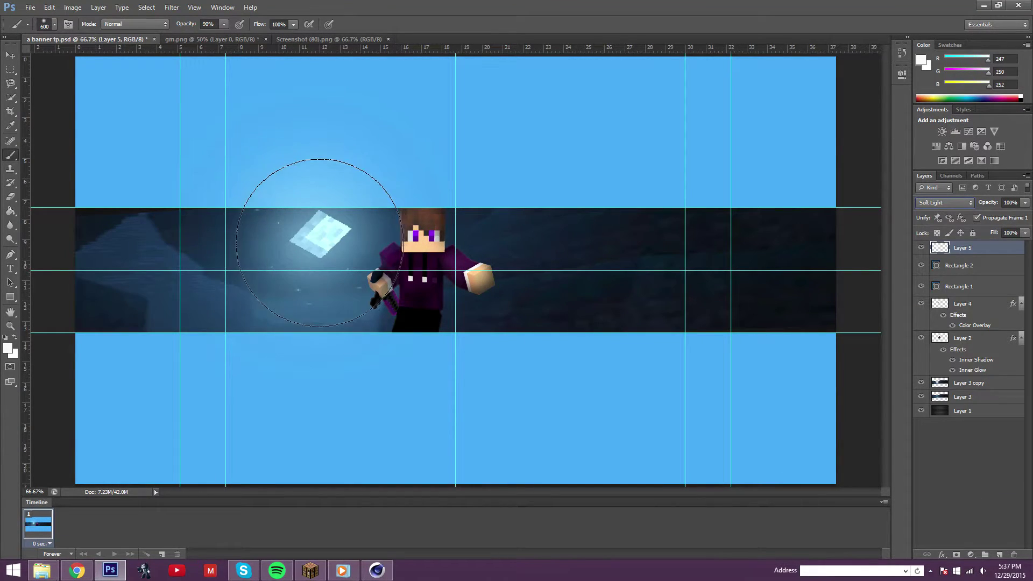
left_click(320, 243)
Give the top bar, Rectangle 2, a black Color Overlay.
key("h")
double_click(990, 266)
left_click(673, 414)
left_click(860, 322)
left_click(592, 435)
left_click(807, 300)
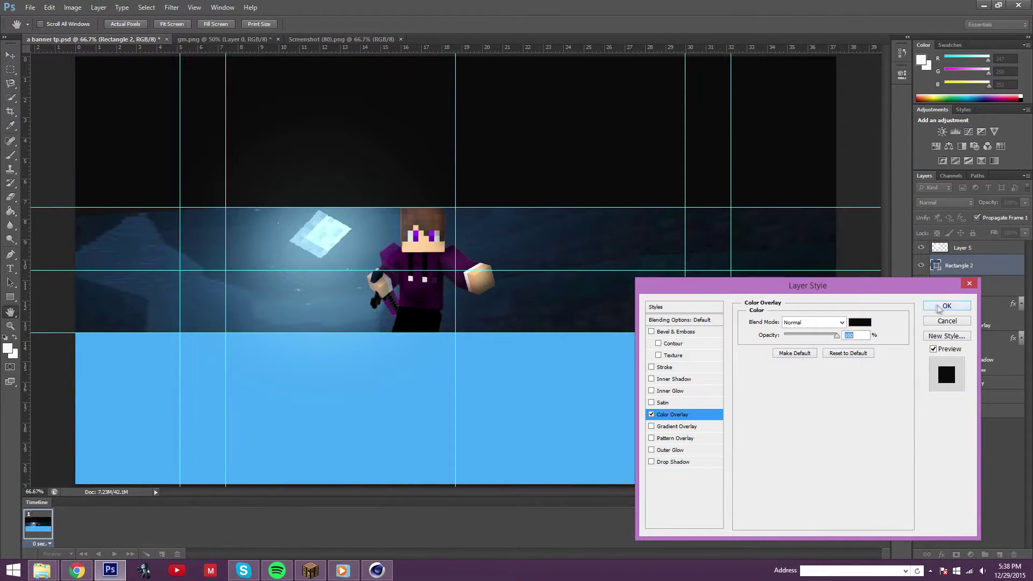
left_click(935, 306)
Copy Rectangle 2's black overlay style onto Rectangle 1, then begin a text layer.
right_click(988, 266)
left_click(911, 224)
key("Return")
key("v")
right_click(958, 308)
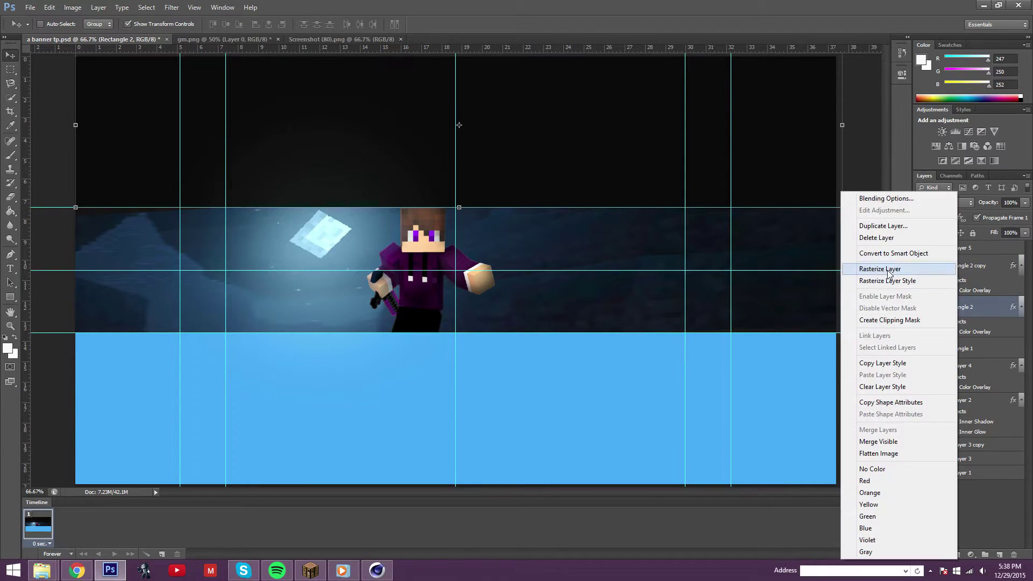
left_click(891, 238)
right_click(974, 306)
left_click(928, 377)
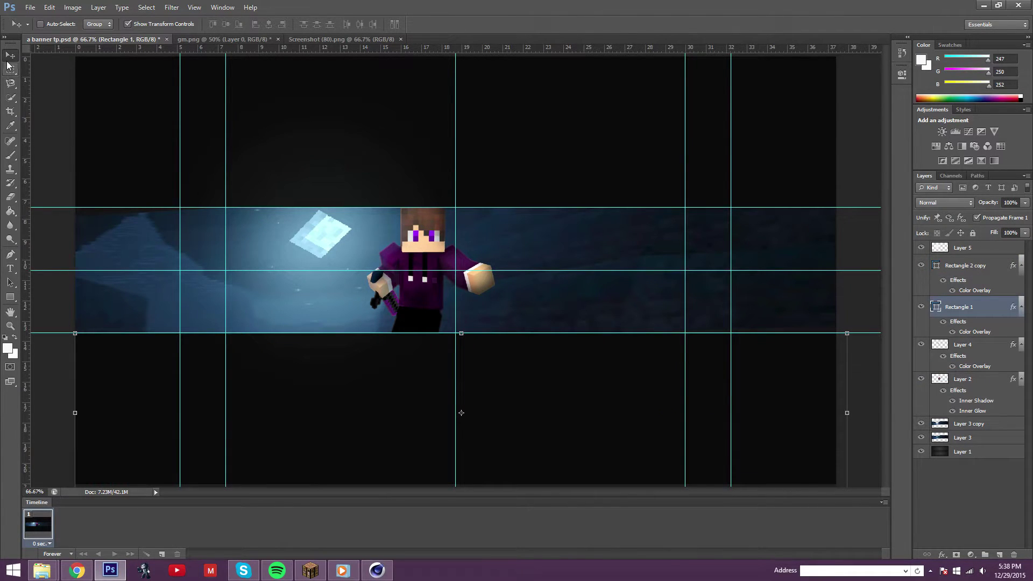
key("t")
left_click(499, 252)
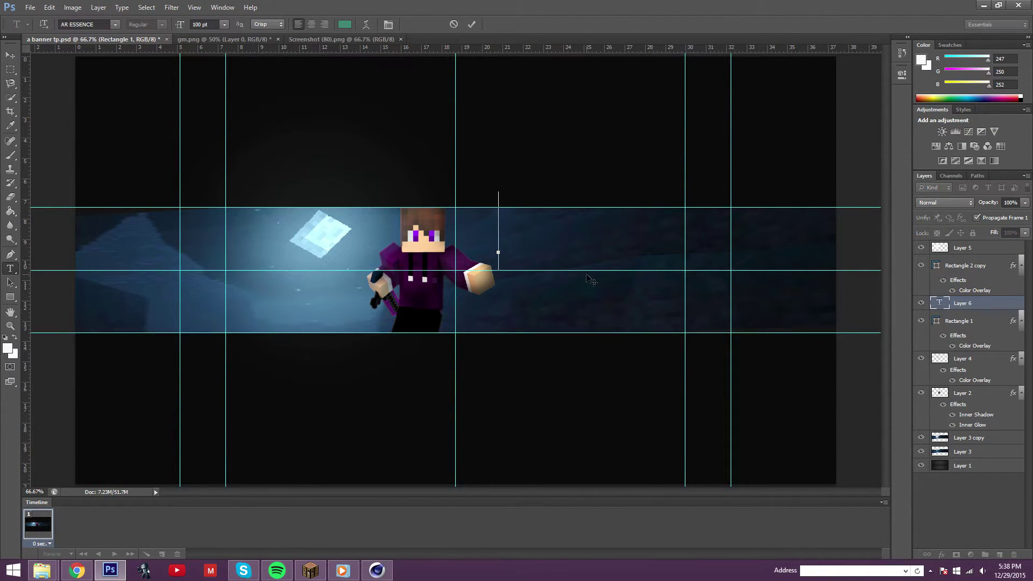
type("zGM")
Try Gotham, TYPOGRAPH PRO and Trans-America fonts on the zGM title.
key("ctrl+a")
left_click(115, 25)
scroll(122, 162, "down", 5)
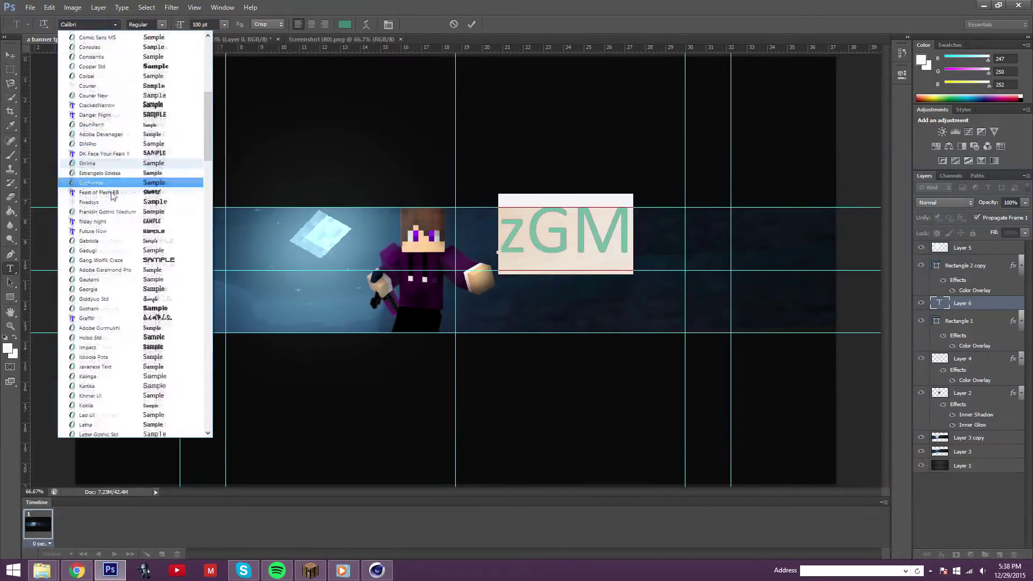
left_click(122, 266)
left_click(115, 24)
scroll(107, 237, "down", 5)
scroll(108, 269, "down", 5)
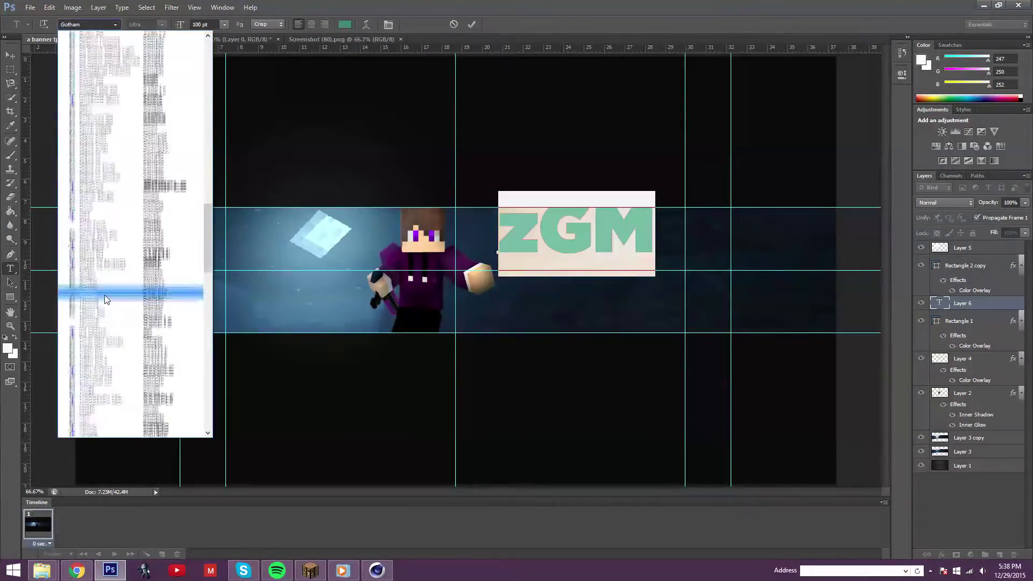
left_click(105, 295)
left_click(114, 25)
left_click(108, 392)
left_click(114, 24)
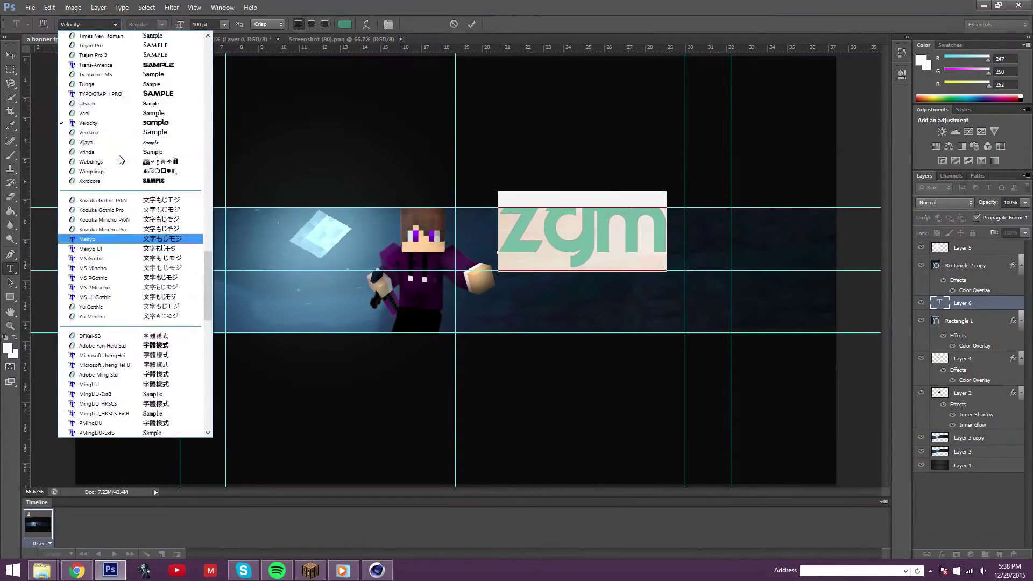
left_click(108, 231)
left_click(114, 24)
scroll(108, 216, "up", 2)
left_click(107, 151)
left_click(549, 232)
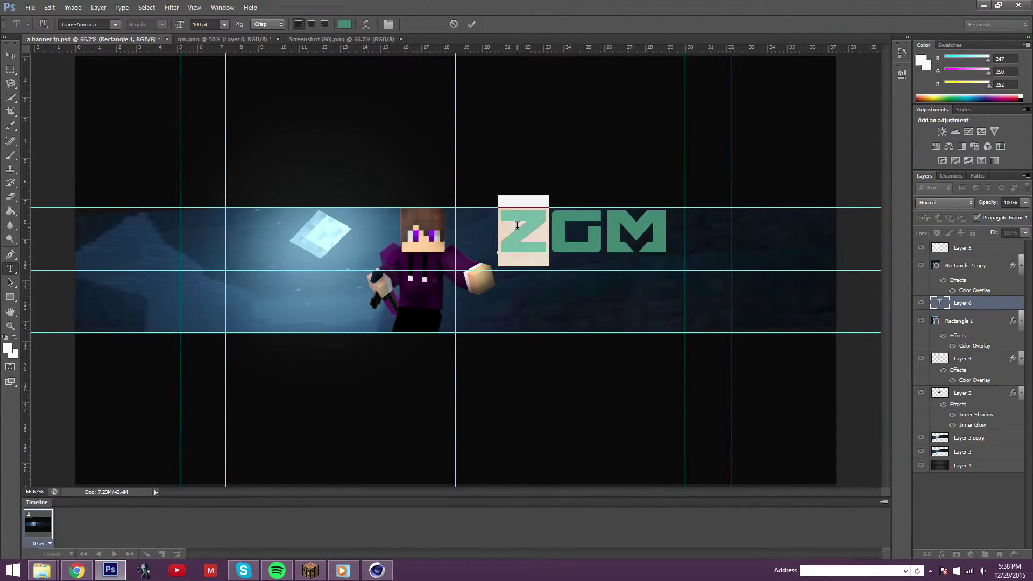
Try QUARTZO demo and Lycra, then settle on SharpCore for the zGM title.
key("ctrl+a")
left_click(114, 24)
scroll(134, 215, "down", 3)
left_click(155, 206)
left_click(114, 25)
scroll(108, 215, "up", 2)
left_click(108, 157)
left_click(114, 25)
scroll(109, 126, "up", 2)
left_click(115, 141)
left_click(114, 24)
scroll(121, 79, "up", 2)
left_click(120, 76)
left_click(115, 24)
scroll(103, 269, "down", 5)
left_click(103, 317)
Commit the title text and nudge it slightly left and down.
key("ctrl+Return")
key("v")
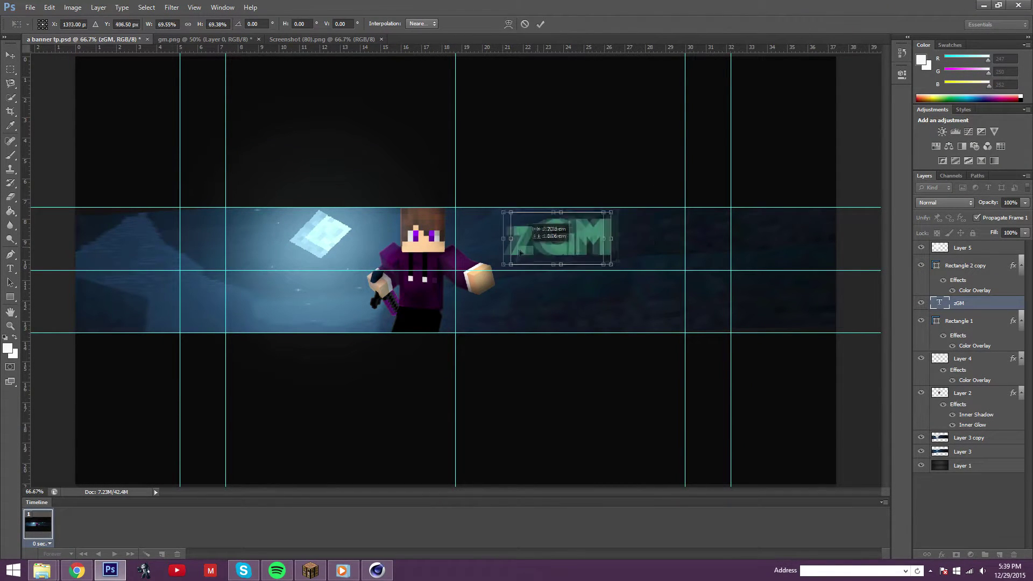
key("ctrl+t")
mouse_move(589, 237)
left_mouse_down()
mouse_move(628, 240)
mouse_move(597, 291)
left_mouse_up()
key("Escape")
left_click_drag(571, 248, 564, 256)
Warp the zGM title with the Arc style at a 7.9% bend.
left_click(73, 8)
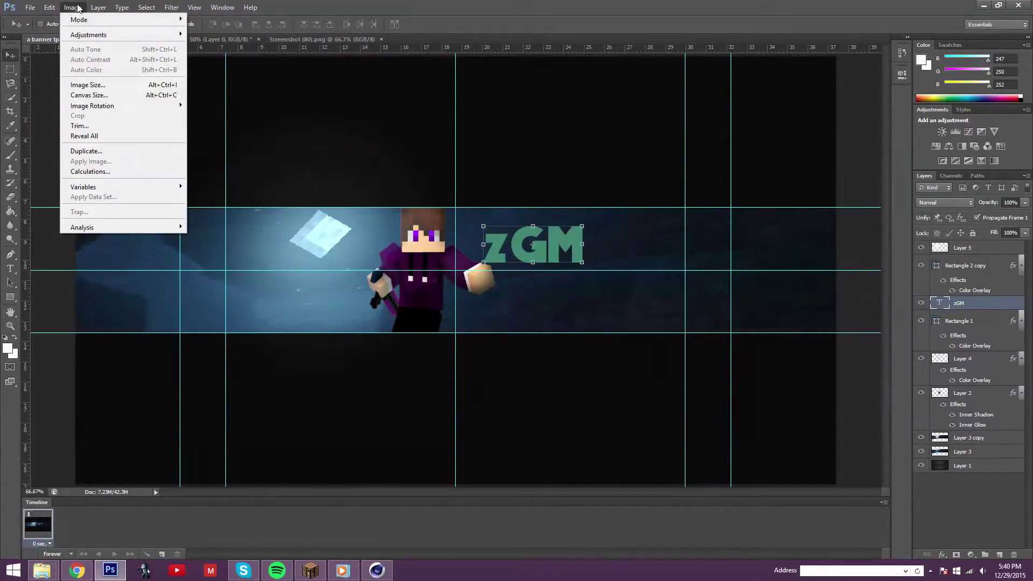
left_click(226, 274)
left_click(108, 24)
left_click(89, 48)
left_click_drag(534, 202, 541, 219)
key("Return")
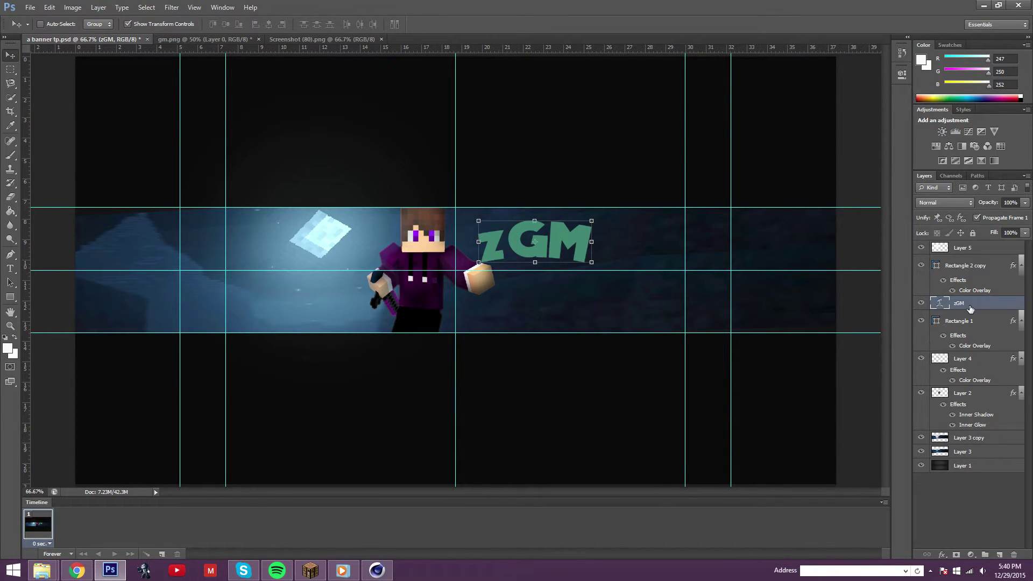
Add a Gradient Overlay to zGM and make its middle stop purple.
double_click(996, 303)
left_click(676, 427)
left_click(843, 347)
double_click(848, 368)
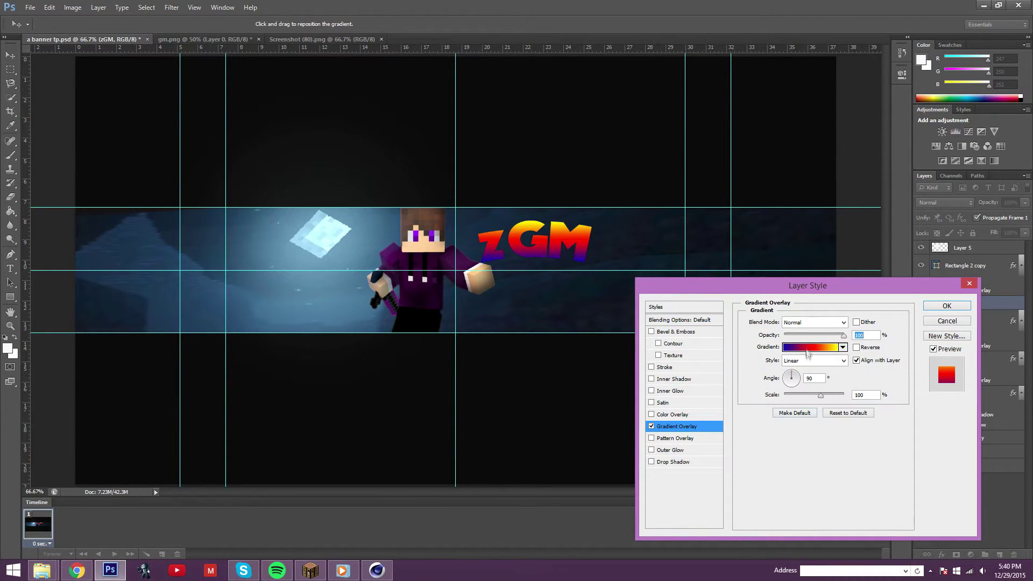
left_click(812, 347)
double_click(275, 283)
left_click(716, 326)
left_click(699, 390)
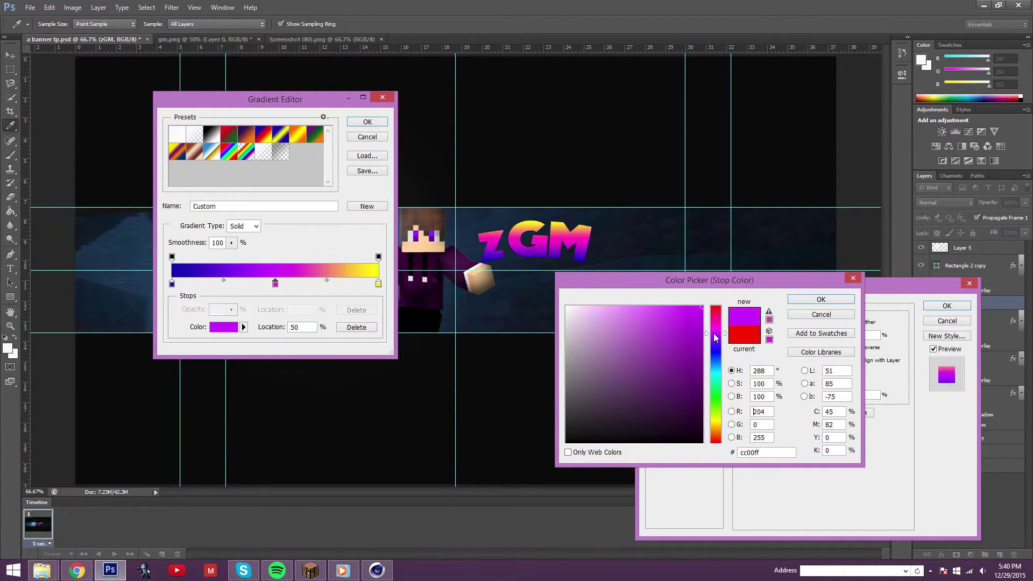
left_click(821, 300)
Set the gradient's left and right stops to near-white.
left_click(172, 283)
left_click(223, 327)
left_click(567, 308)
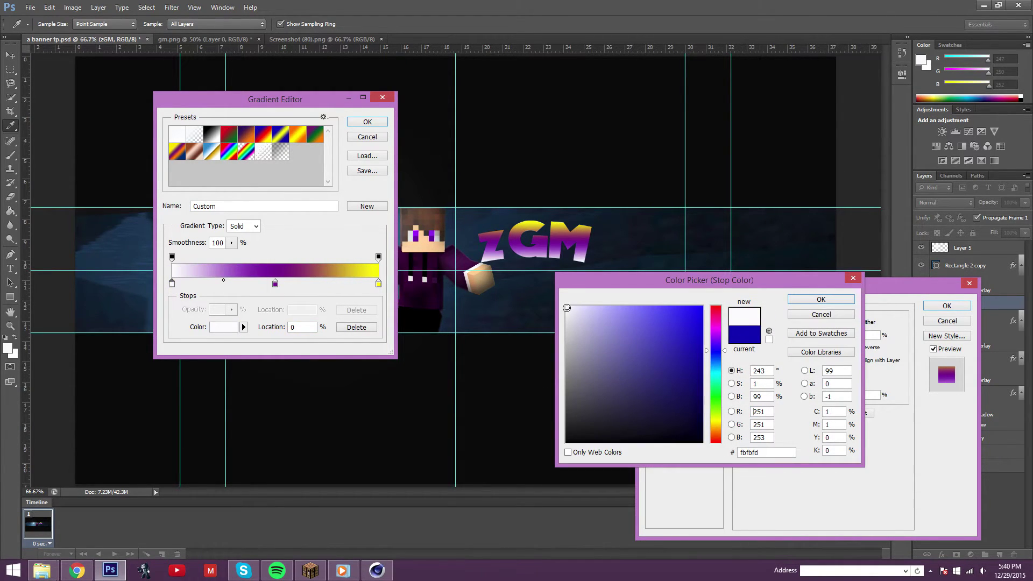
key("Return")
double_click(378, 283)
left_click(567, 306)
key("Return")
key("Return")
Add Satin shading and a near-white Inner Glow, then apply the styles.
left_click(663, 403)
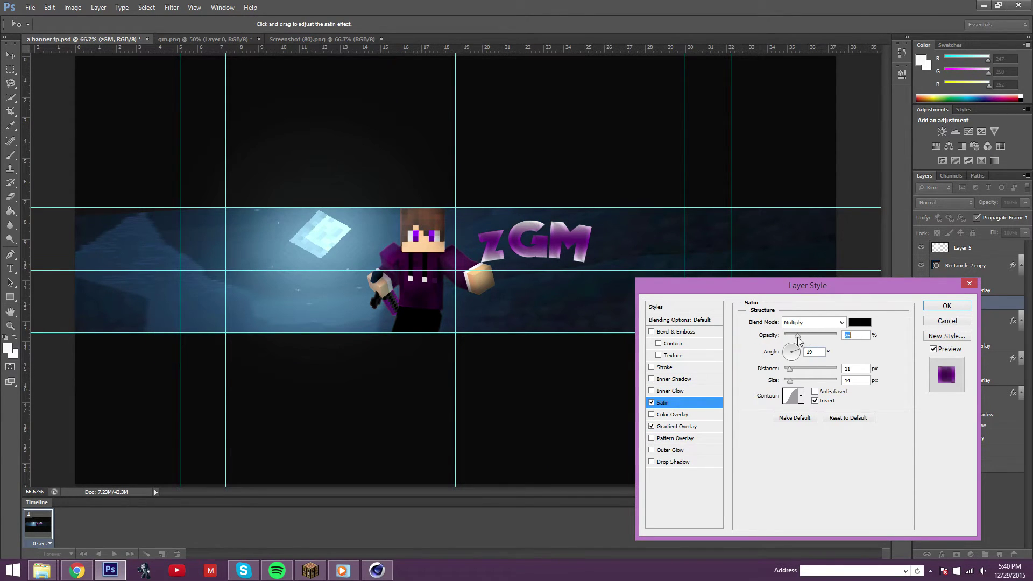
double_click(652, 402)
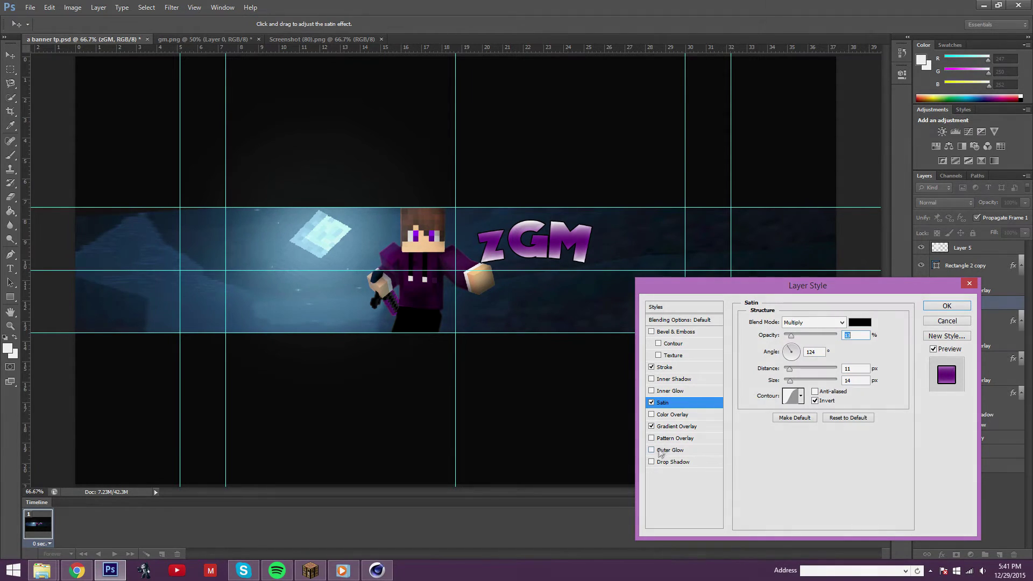
left_click(652, 391)
left_click(774, 360)
left_click(568, 310)
left_click(817, 305)
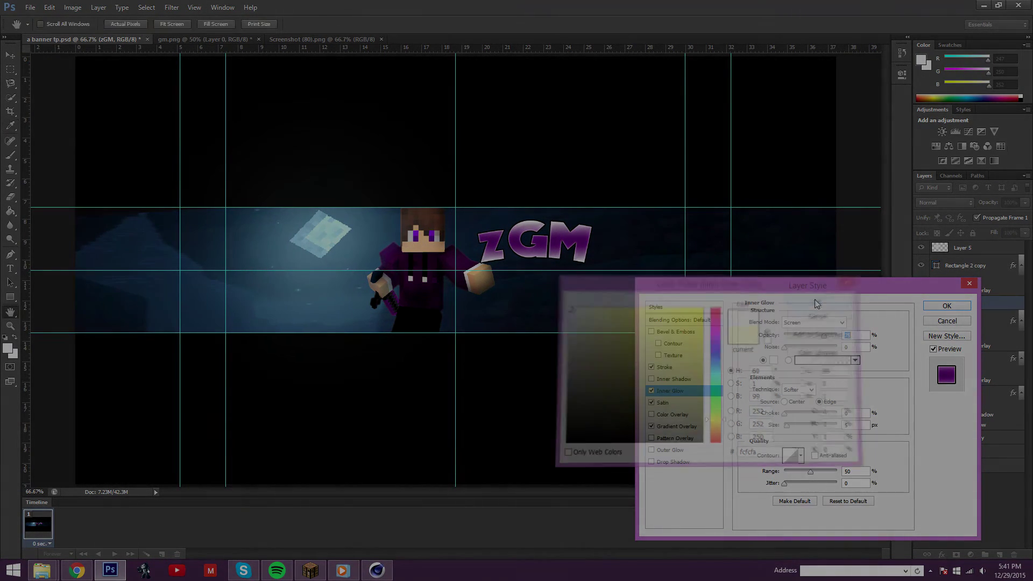
left_click_drag(787, 425, 784, 425)
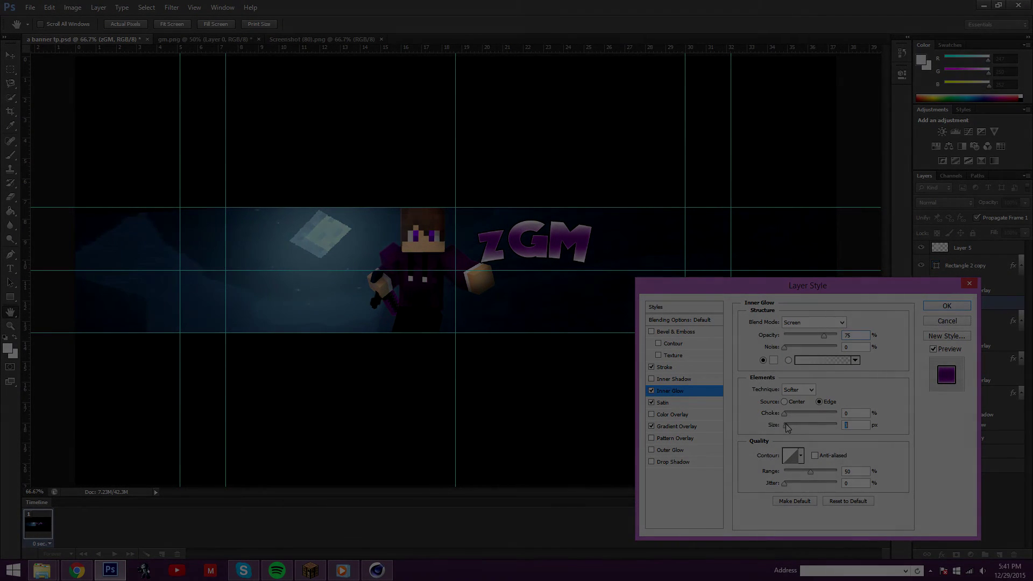
left_click(952, 305)
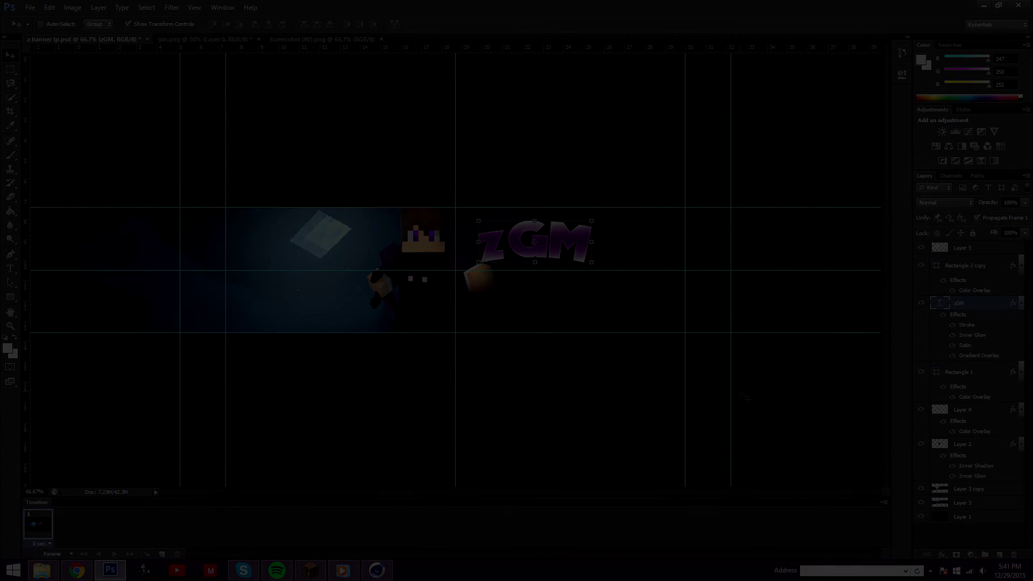